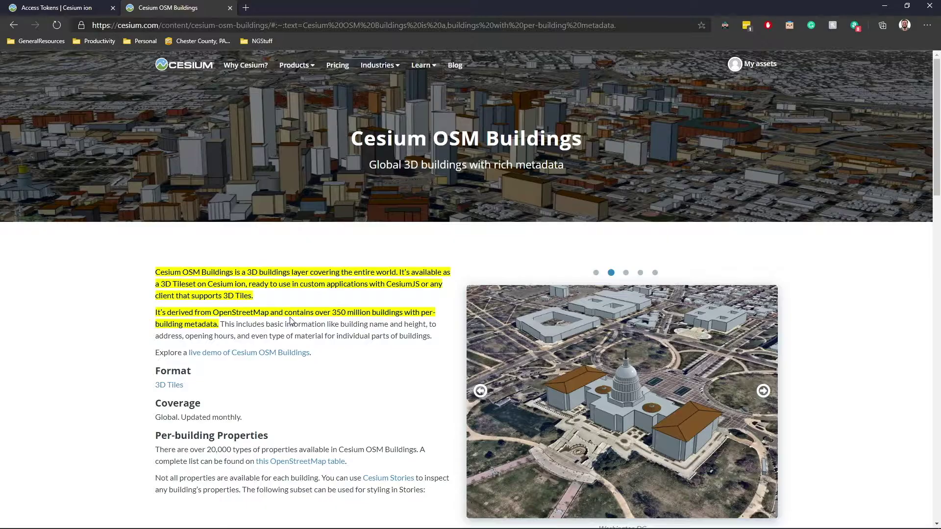
{"action": "scroll", "coordinate": [296, 321], "scroll_direction": "down", "scroll_amount": 2}
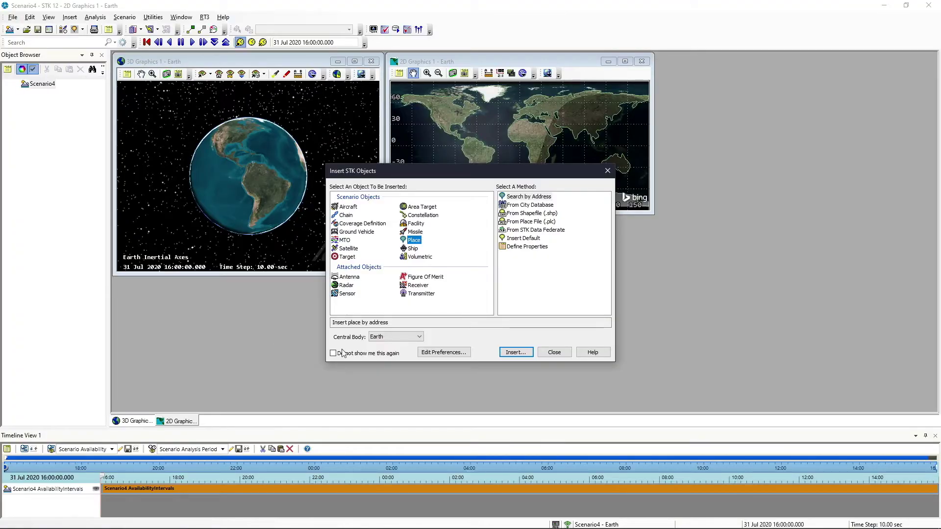
Switch to STK and examine the access token settings of the Cesium ion service in the Data Services preferences, leaving without saving
{"action": "left_click", "coordinate": [553, 352]}
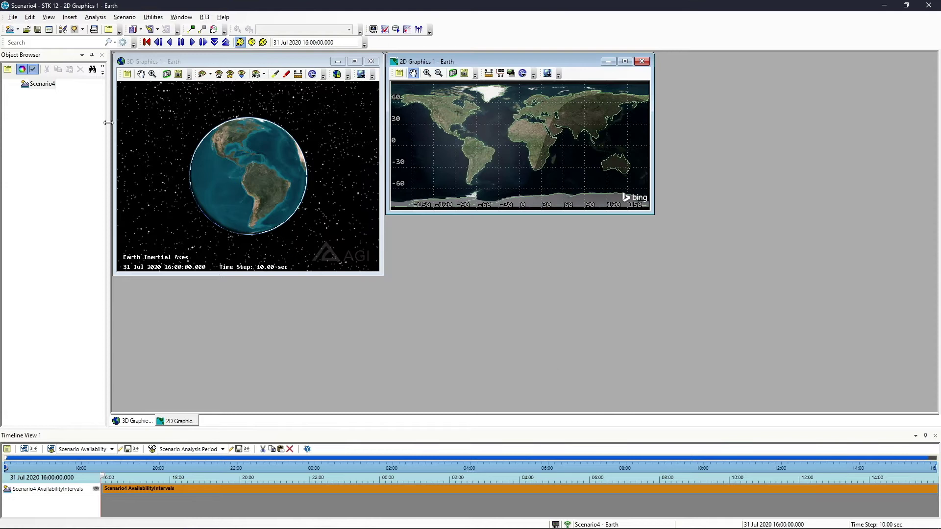
{"action": "left_click", "coordinate": [30, 18]}
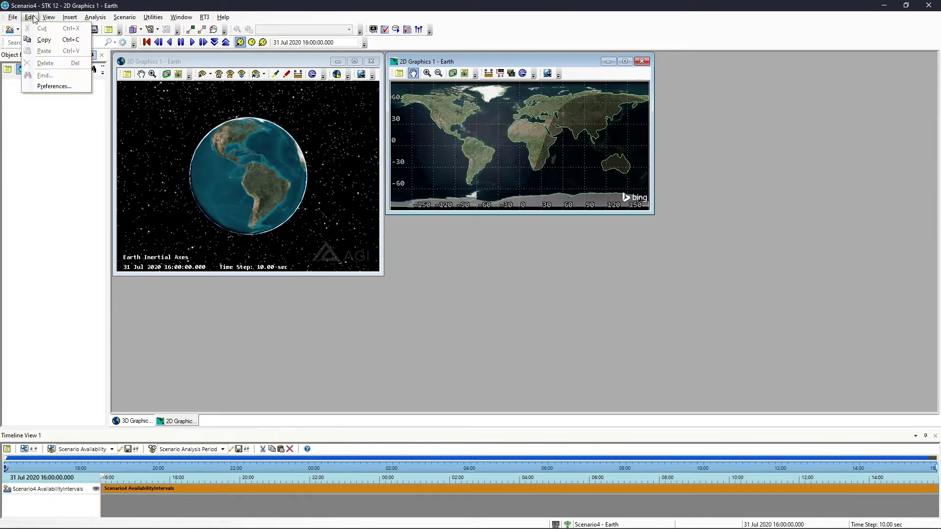
{"action": "left_click", "coordinate": [54, 87]}
{"action": "left_click_drag", "start_coordinate": [324, 123], "coordinate": [296, 90]}
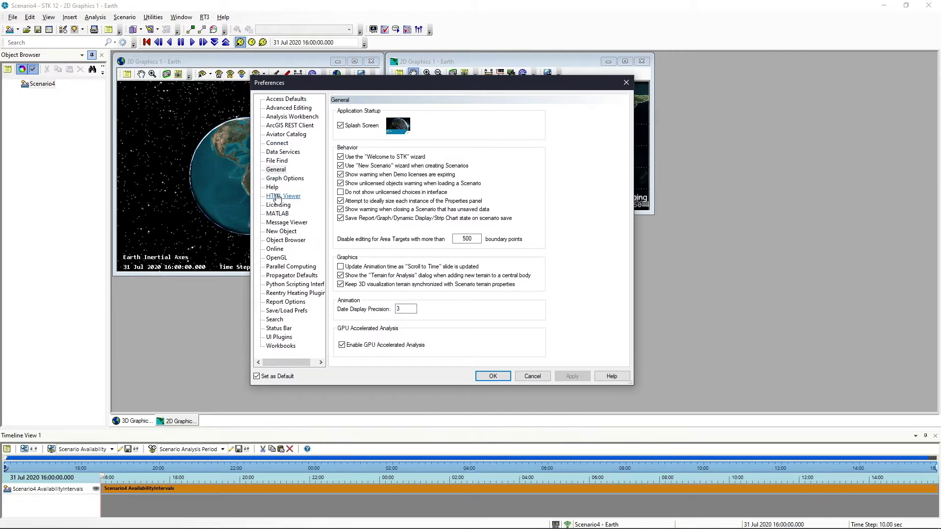
{"action": "left_click", "coordinate": [284, 153]}
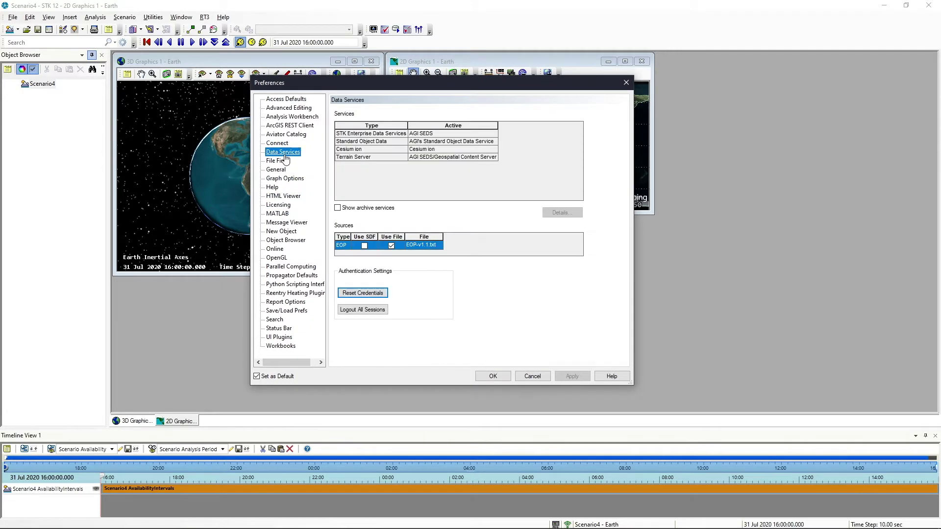
{"action": "left_click", "coordinate": [362, 150]}
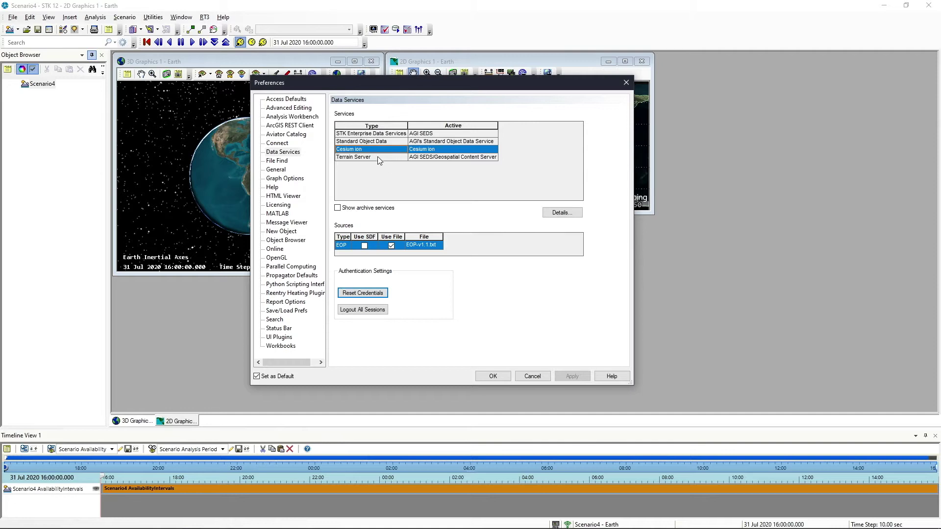
{"action": "double_click", "coordinate": [373, 150]}
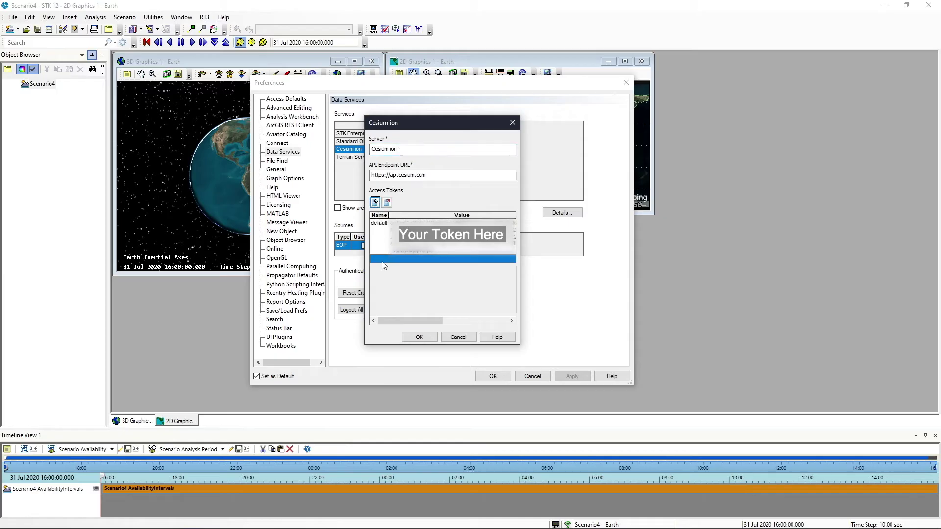
{"action": "left_click", "coordinate": [424, 258]}
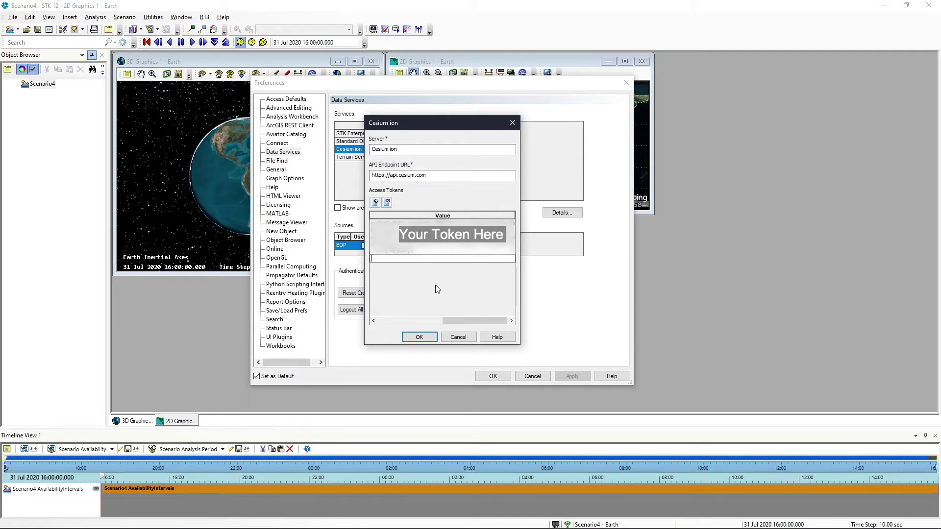
{"action": "left_click", "coordinate": [458, 337]}
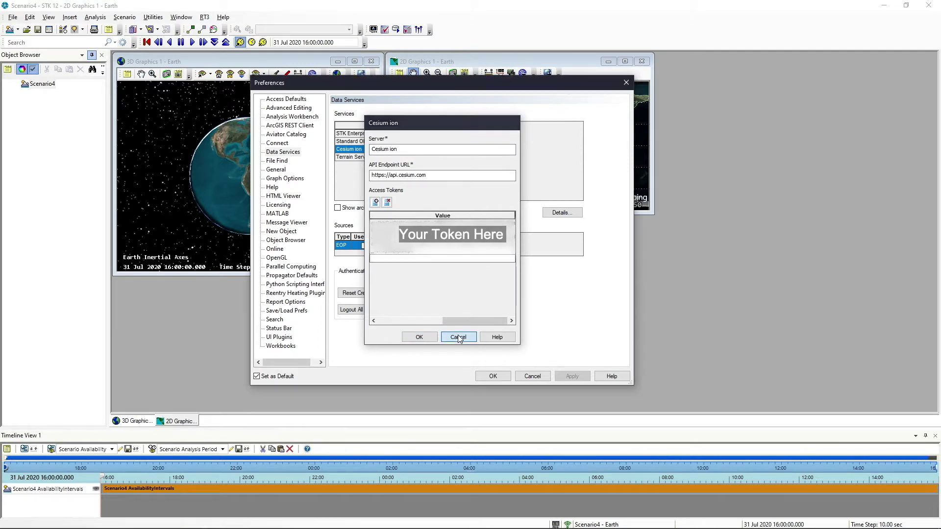
{"action": "left_click", "coordinate": [532, 376]}
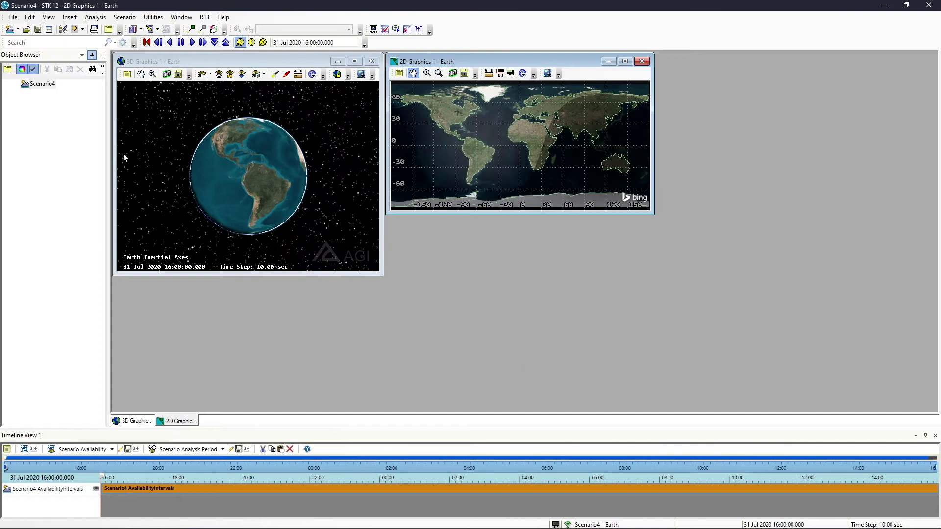
Add the hosted Cesium OSM Buildings 3D tileset from the Cesium ion server to the 3D globe through the Globe Manager
{"action": "left_click", "coordinate": [338, 78]}
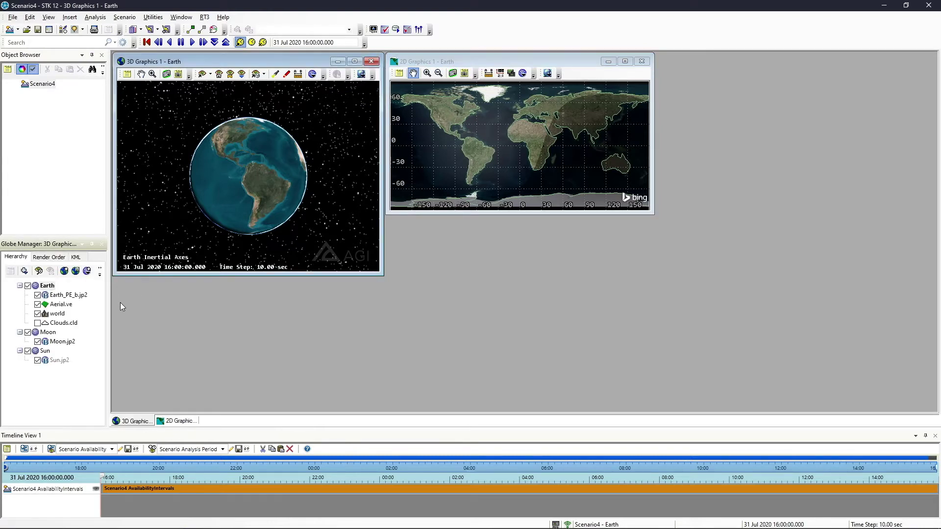
{"action": "left_click_drag", "start_coordinate": [109, 301], "coordinate": [126, 300]}
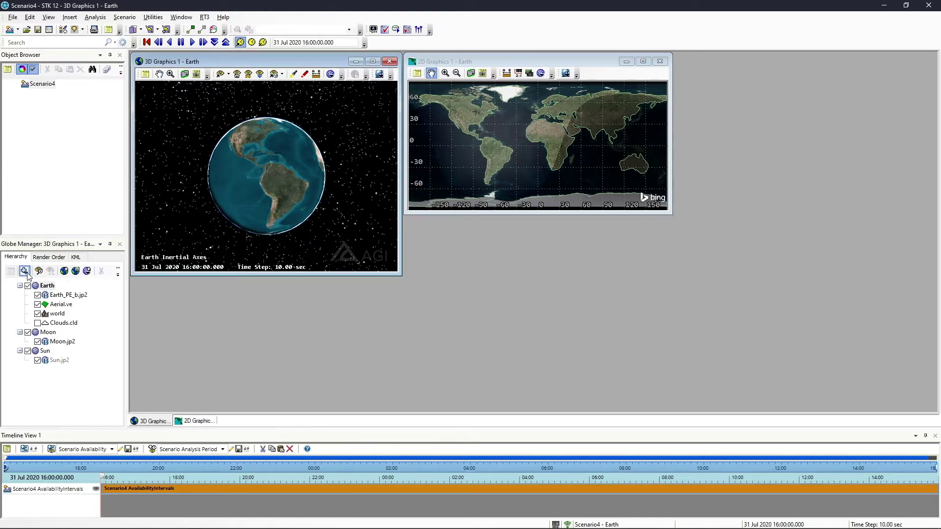
{"action": "left_click", "coordinate": [24, 271]}
{"action": "left_click", "coordinate": [59, 307]}
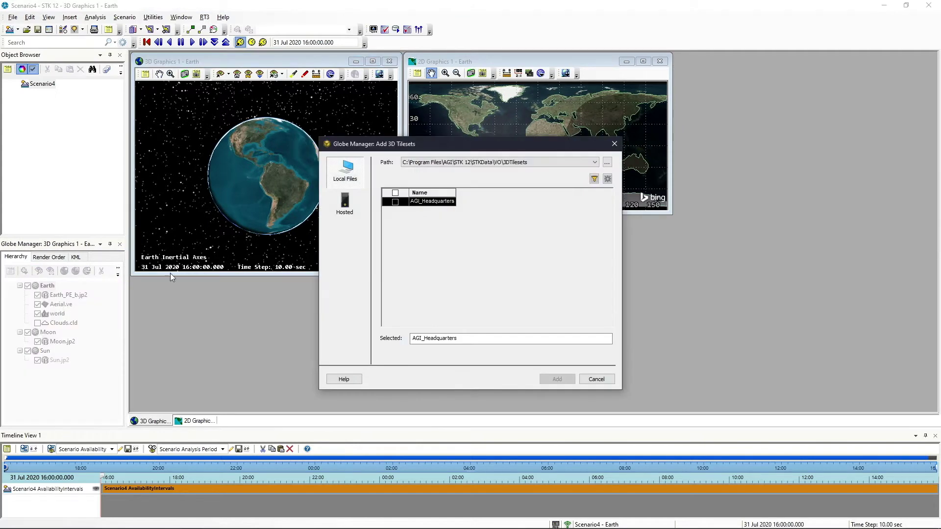
{"action": "left_click", "coordinate": [353, 212]}
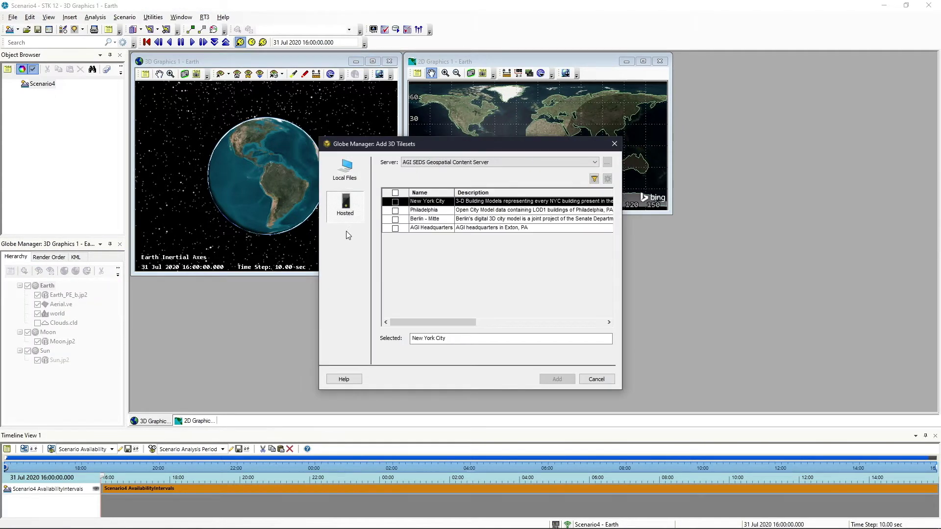
{"action": "left_click", "coordinate": [455, 165]}
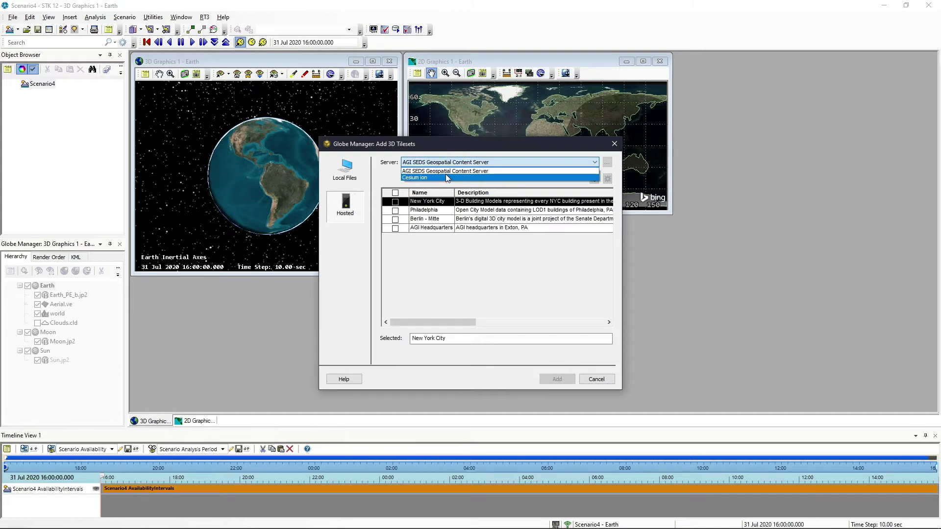
{"action": "left_click", "coordinate": [448, 178]}
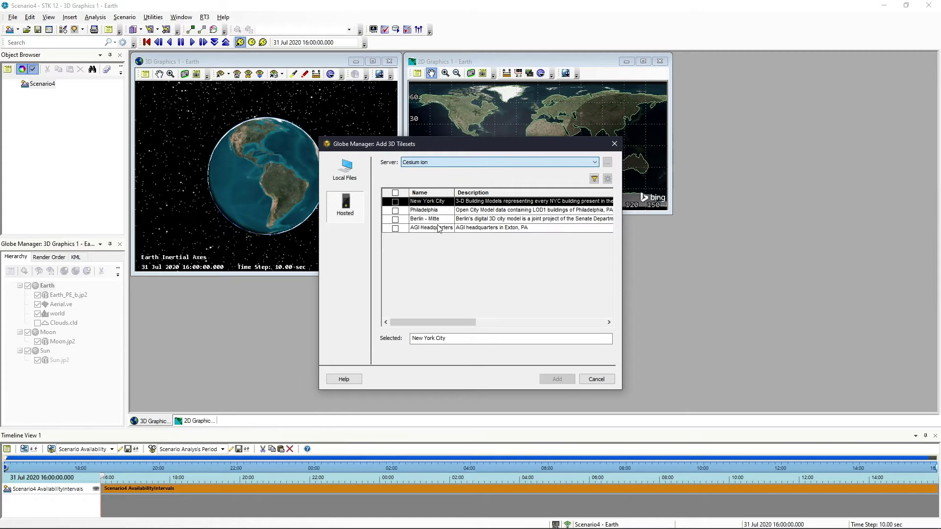
{"action": "scroll", "coordinate": [416, 254], "scroll_direction": "right", "scroll_amount": 5}
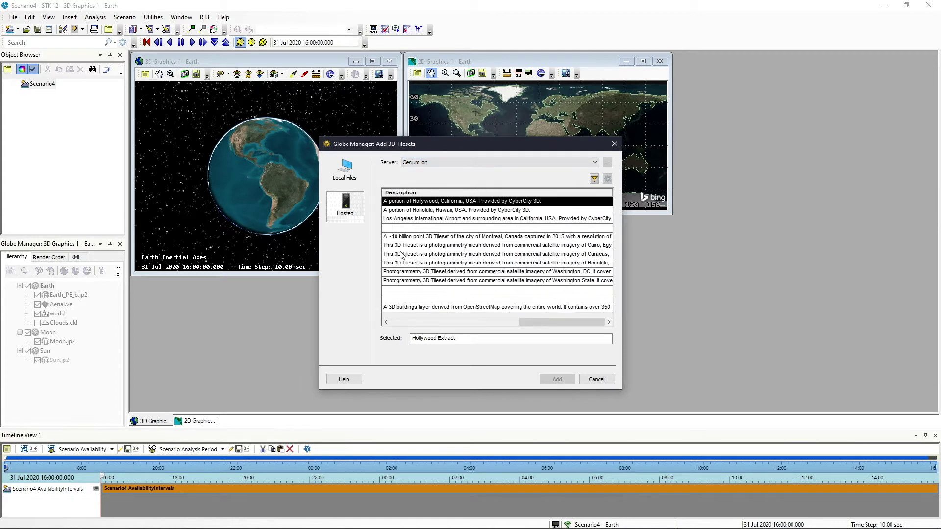
{"action": "scroll", "coordinate": [429, 266], "scroll_direction": "left", "scroll_amount": 5}
{"action": "left_click", "coordinate": [395, 308]}
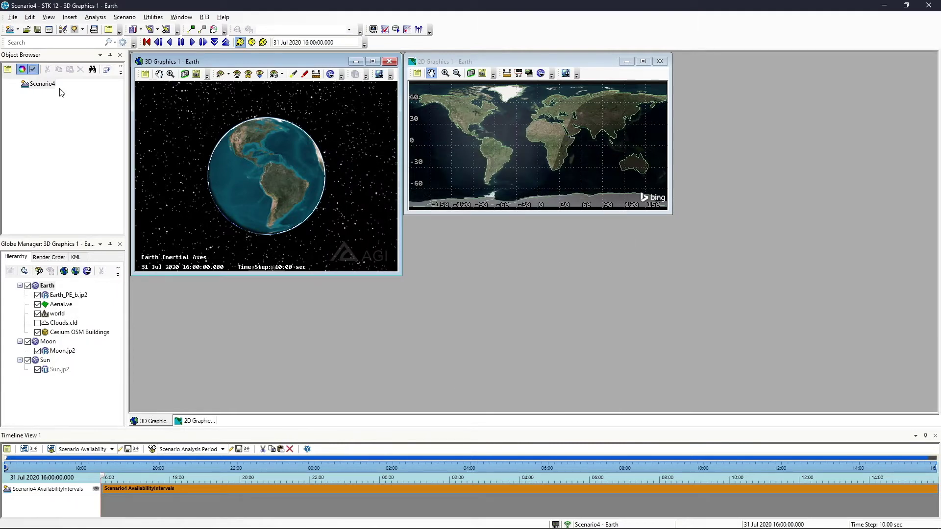
Add the hosted Cesium OSM Buildings tileset from Cesium ion to Scenario4's 3D tilesets for analysis and apply the scenario properties
{"action": "double_click", "coordinate": [41, 87]}
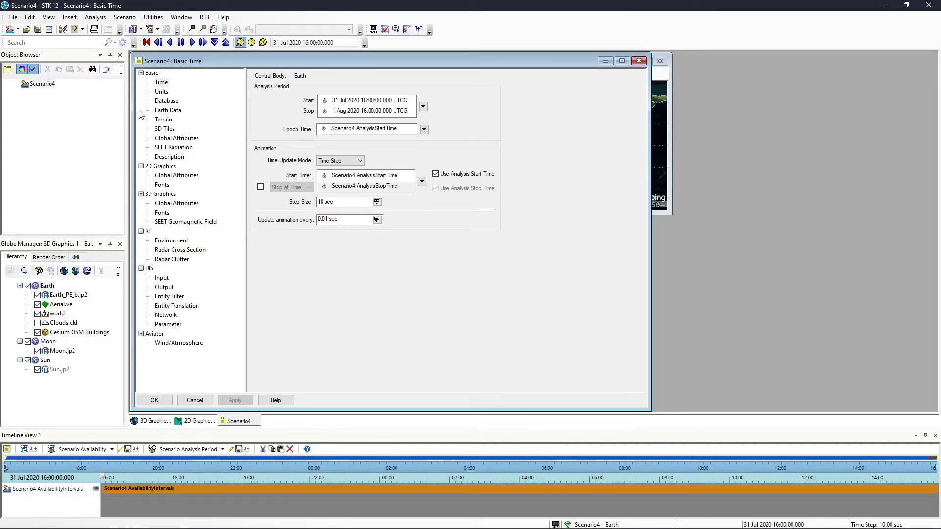
{"action": "left_click", "coordinate": [165, 130]}
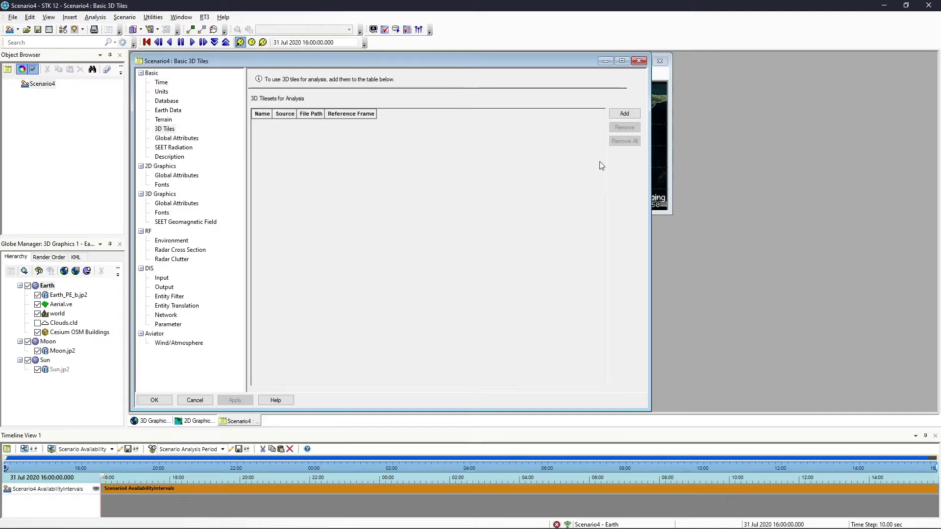
{"action": "left_click", "coordinate": [623, 113]}
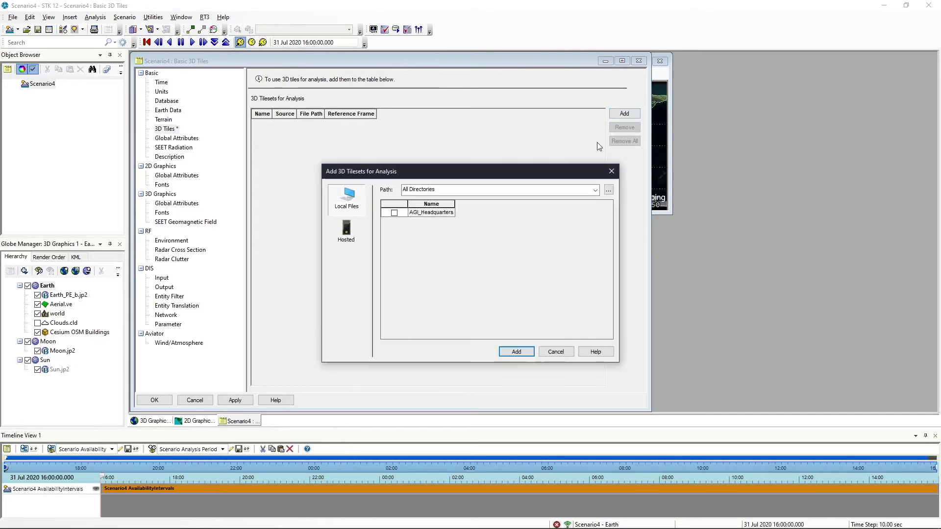
{"action": "left_click", "coordinate": [346, 230]}
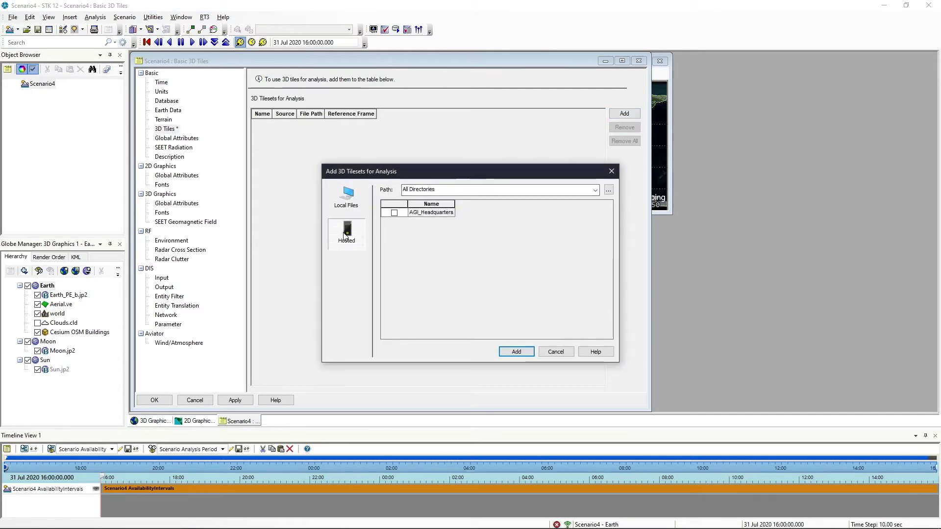
{"action": "left_click", "coordinate": [464, 190]}
{"action": "left_click", "coordinate": [455, 208]}
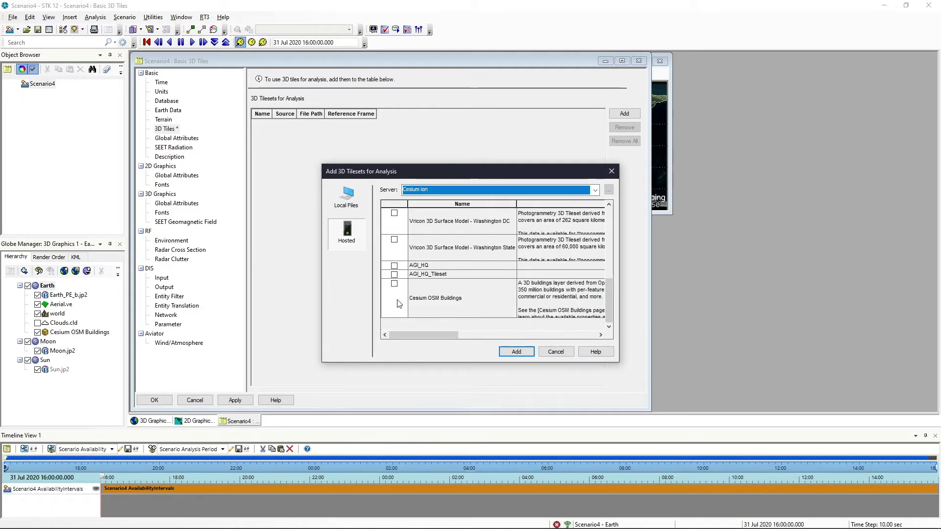
{"action": "left_click", "coordinate": [396, 285]}
{"action": "left_click", "coordinate": [517, 351]}
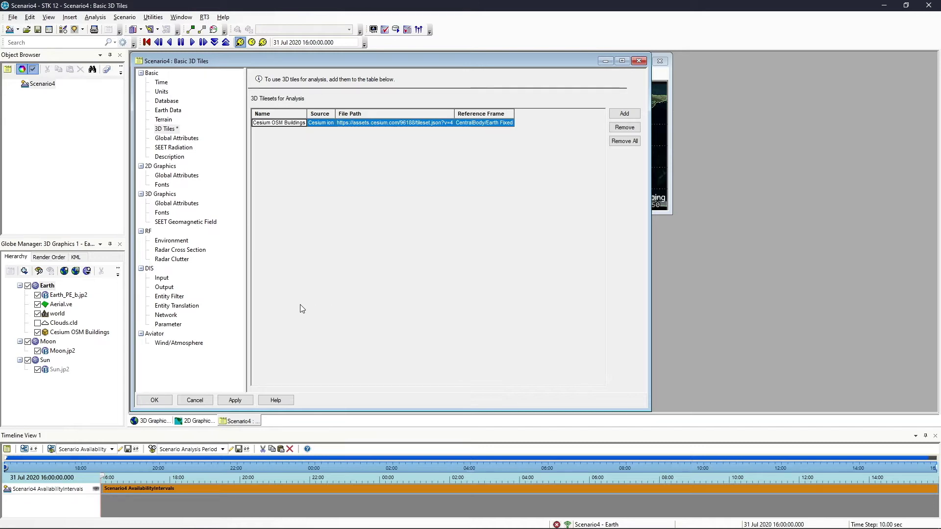
{"action": "left_click", "coordinate": [239, 402]}
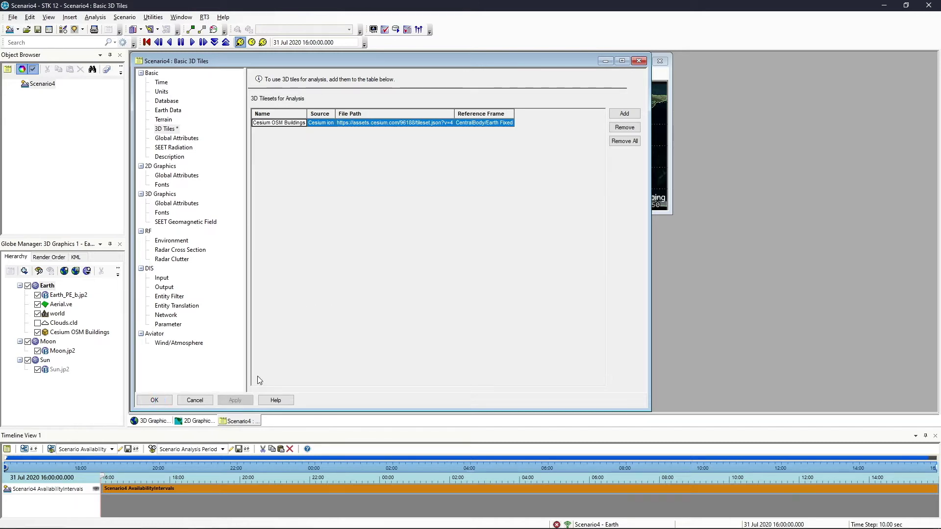
{"action": "left_click", "coordinate": [154, 400]}
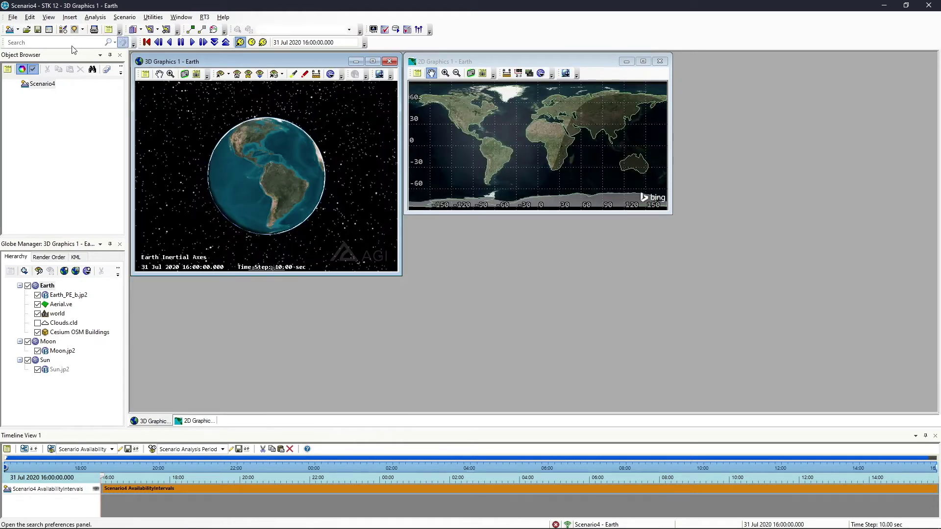
Search for "vancou", insert Vancouver, BC (the Bing result) as a place in the scenario, and clear the search
{"action": "left_click", "coordinate": [66, 42]}
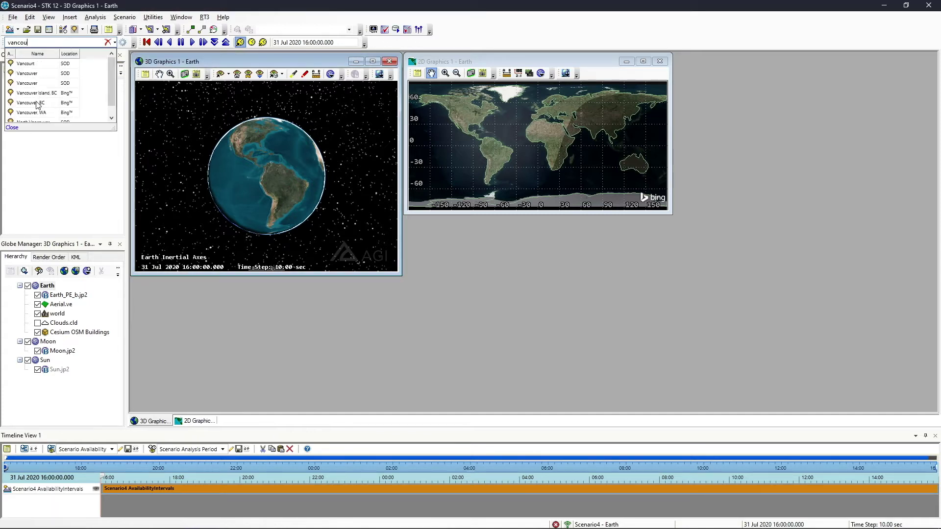
{"action": "left_click", "coordinate": [37, 103]}
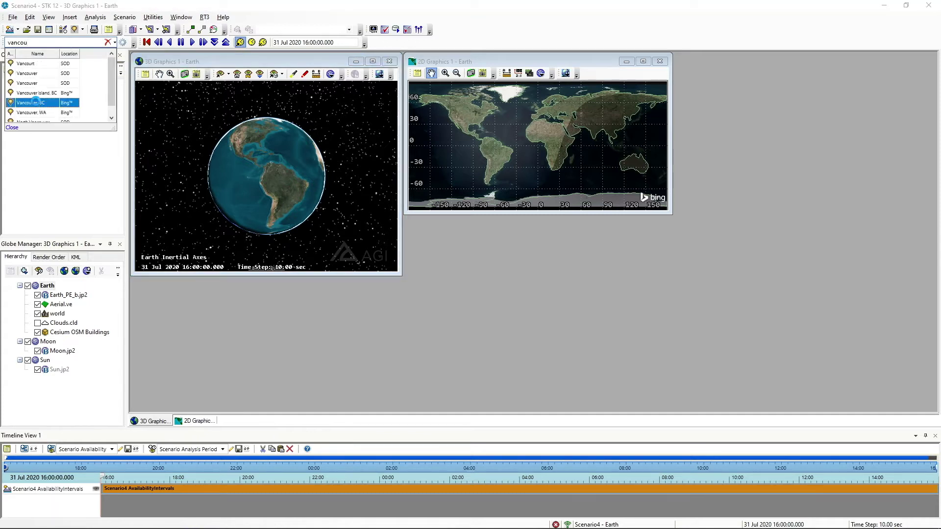
{"action": "left_click", "coordinate": [108, 43]}
Zoom the 3D view to the Vancouver_BC place and examine the surrounding buildings from an oblique angle
{"action": "right_click", "coordinate": [60, 93]}
{"action": "left_click", "coordinate": [93, 114]}
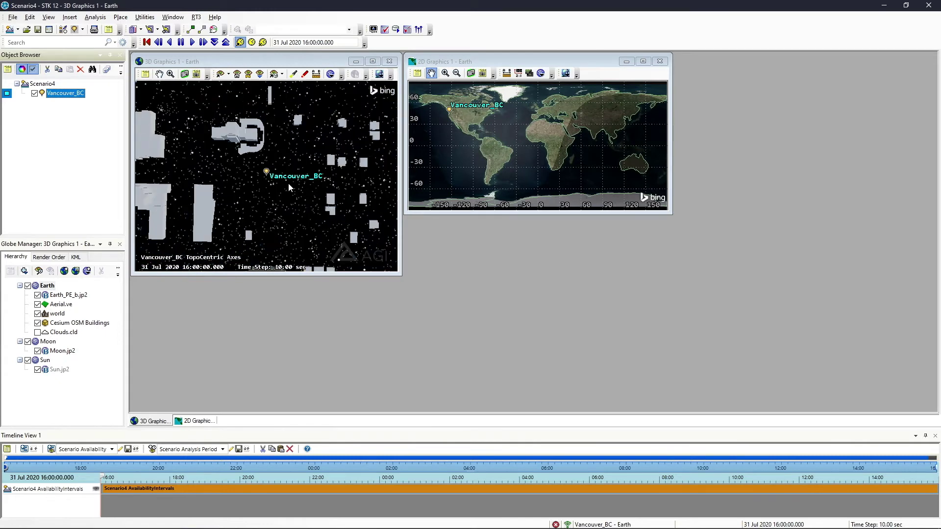
{"action": "scroll", "coordinate": [270, 193], "scroll_direction": "down", "scroll_amount": 1}
{"action": "left_click_drag", "start_coordinate": [275, 192], "coordinate": [274, 150]}
{"action": "scroll", "coordinate": [275, 149], "scroll_direction": "down", "scroll_amount": 5}
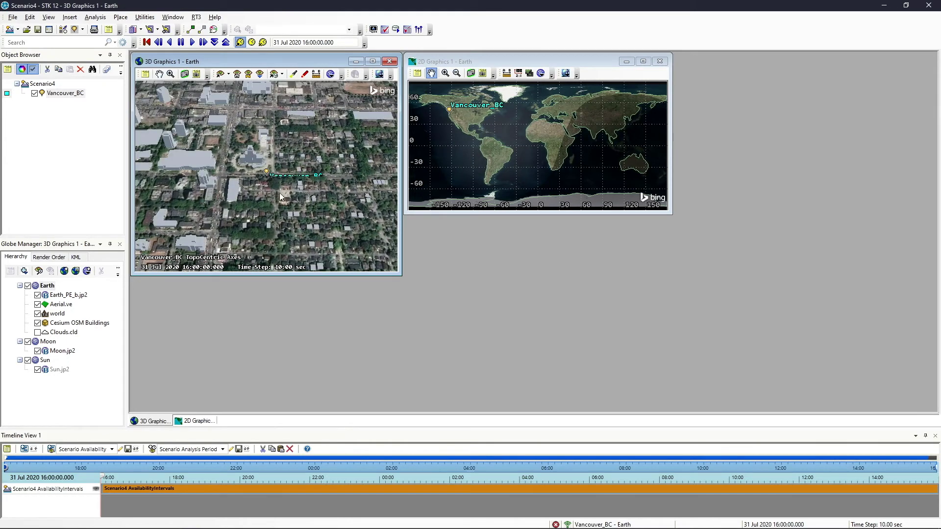
{"action": "left_click_drag", "start_coordinate": [279, 190], "coordinate": [254, 171]}
{"action": "scroll", "coordinate": [254, 171], "scroll_direction": "down", "scroll_amount": 5}
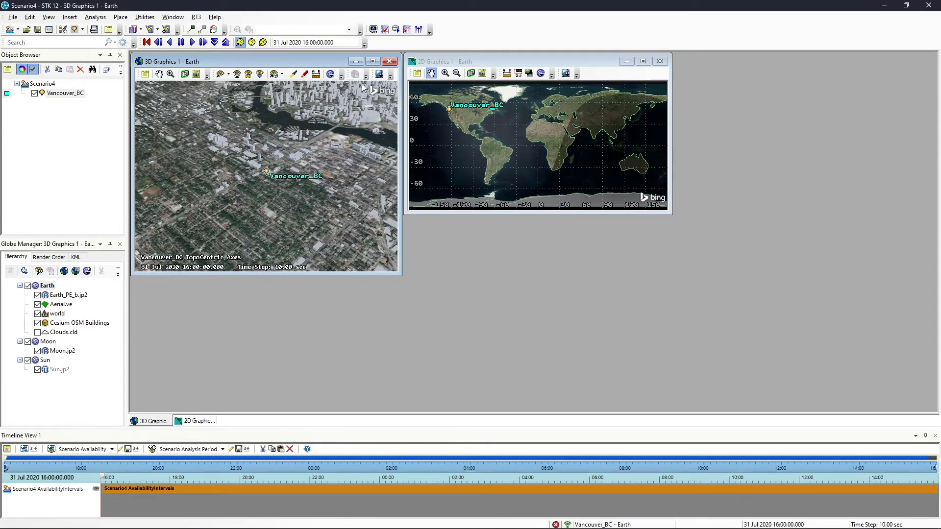
Maximize the 3D graphics window and examine Vancouver's downtown buildings from several angles and distances
{"action": "left_click", "coordinate": [373, 61]}
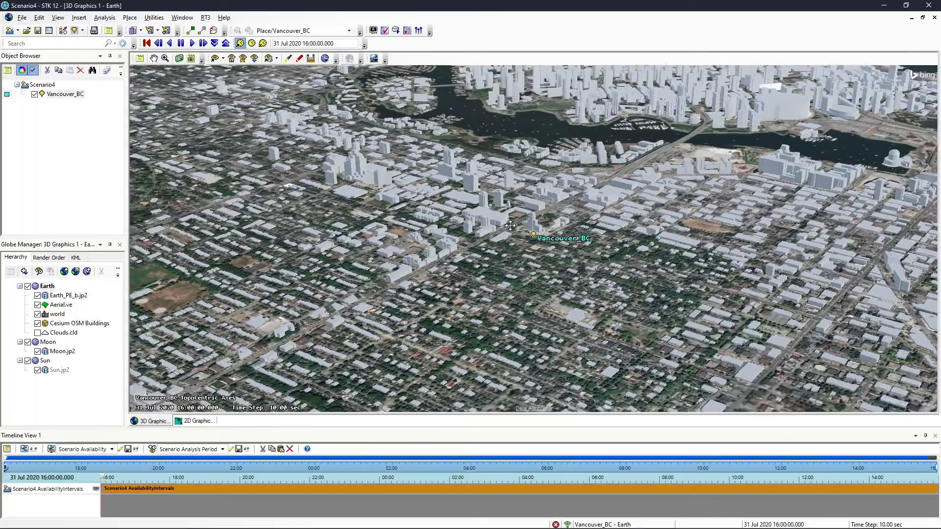
{"action": "left_click_drag", "start_coordinate": [510, 225], "coordinate": [560, 203]}
{"action": "scroll", "coordinate": [559, 202], "scroll_direction": "down", "scroll_amount": 2}
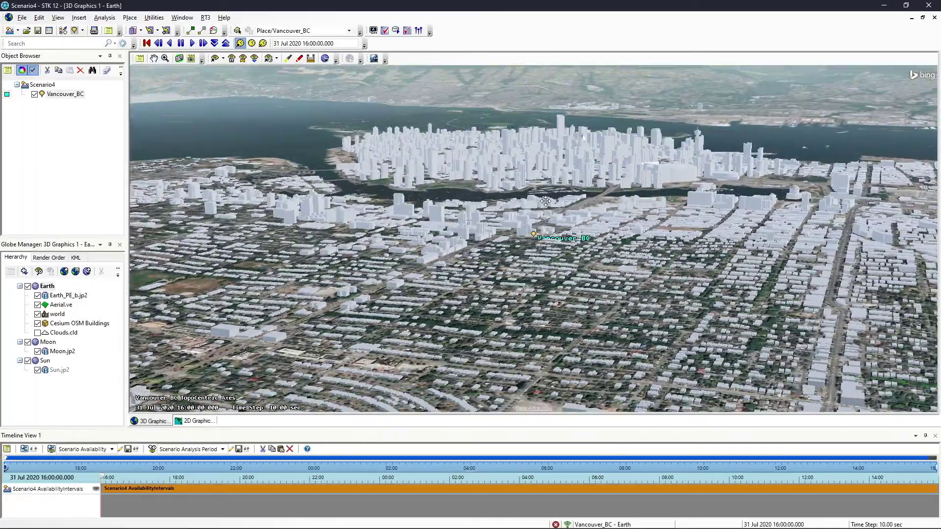
{"action": "scroll", "coordinate": [545, 203], "scroll_direction": "up", "scroll_amount": 4}
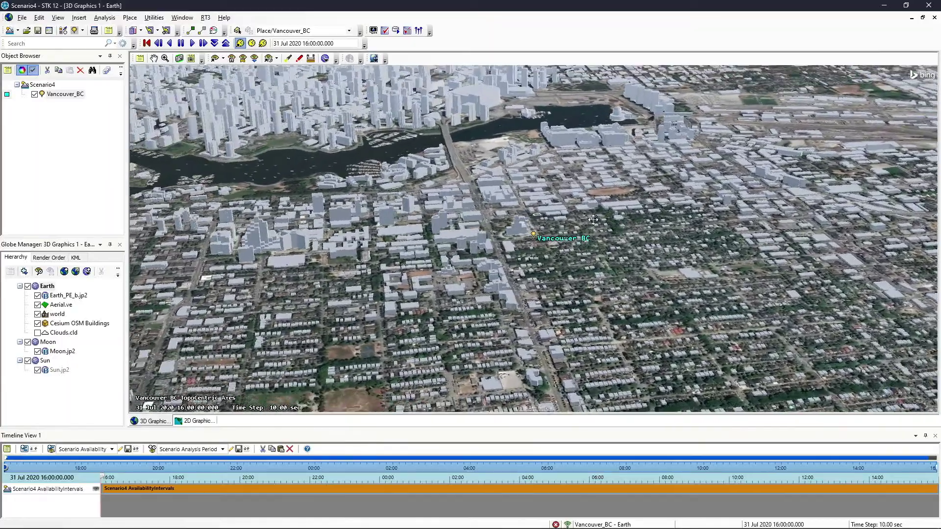
{"action": "left_click_drag", "start_coordinate": [593, 220], "coordinate": [590, 222]}
{"action": "scroll", "coordinate": [572, 207], "scroll_direction": "down", "scroll_amount": 2}
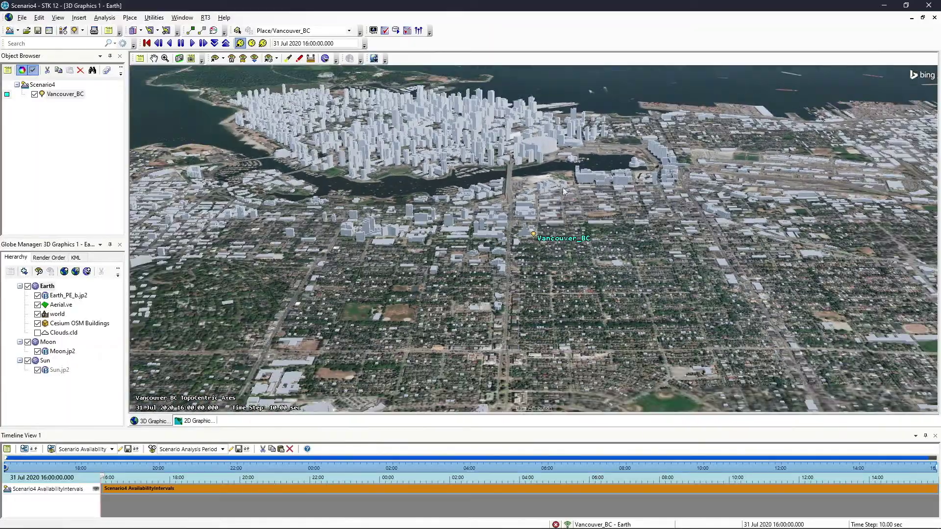
Move the Vancouver_BC place onto the mountainside north of the city using 3D object editing and accept the edit
{"action": "mouse_move", "coordinate": [563, 191]}
{"action": "left_mouse_down"}
{"action": "mouse_move", "coordinate": [554, 200]}
{"action": "mouse_move", "coordinate": [554, 178]}
{"action": "mouse_move", "coordinate": [552, 198]}
{"action": "left_mouse_up"}
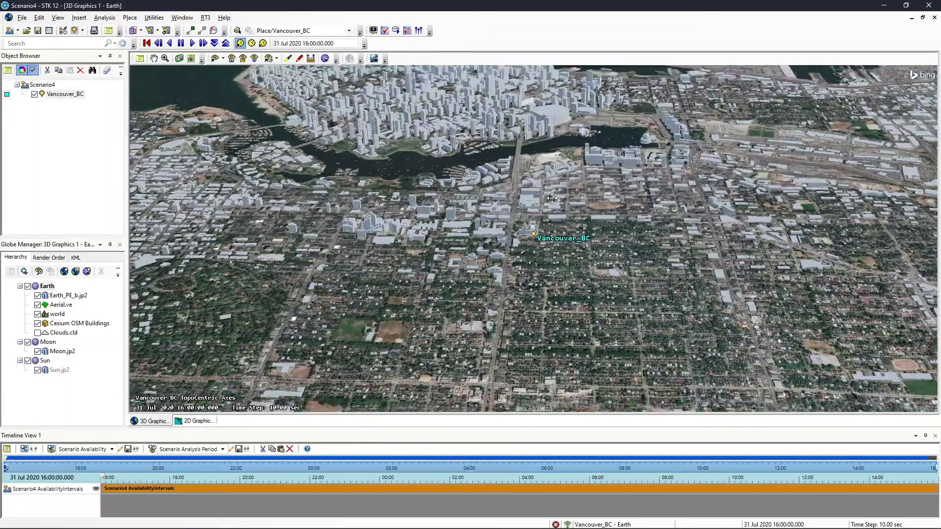
{"action": "scroll", "coordinate": [552, 198], "scroll_direction": "down", "scroll_amount": 6}
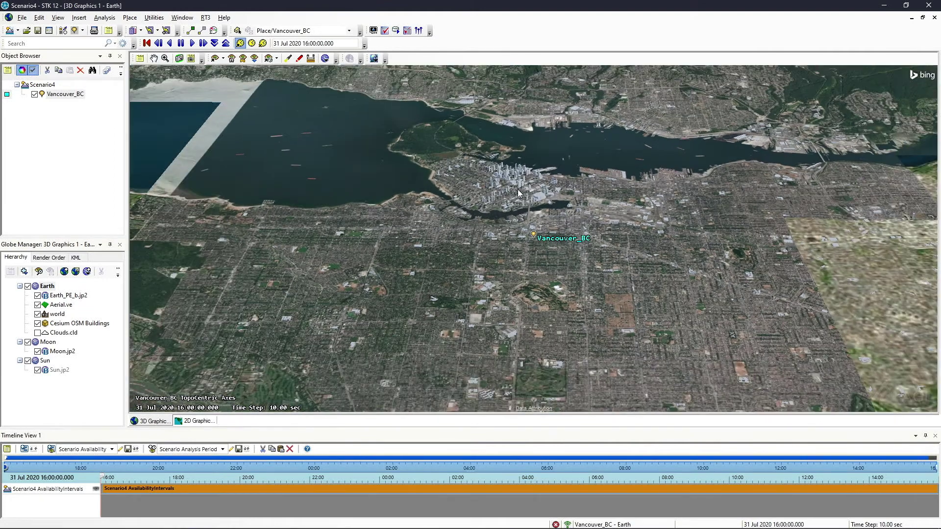
{"action": "left_click_drag", "start_coordinate": [519, 195], "coordinate": [547, 190]}
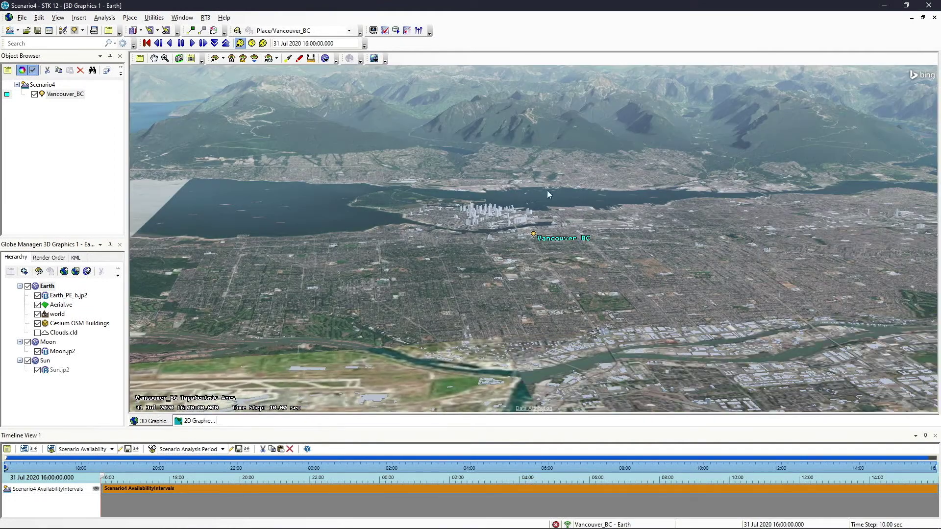
{"action": "left_click", "coordinate": [237, 31]}
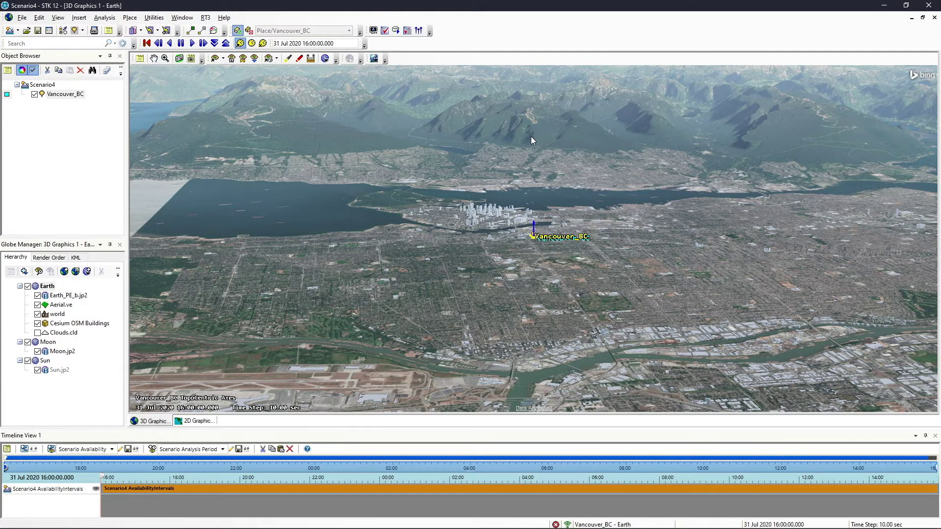
{"action": "left_click", "coordinate": [532, 136]}
{"action": "left_click", "coordinate": [237, 31]}
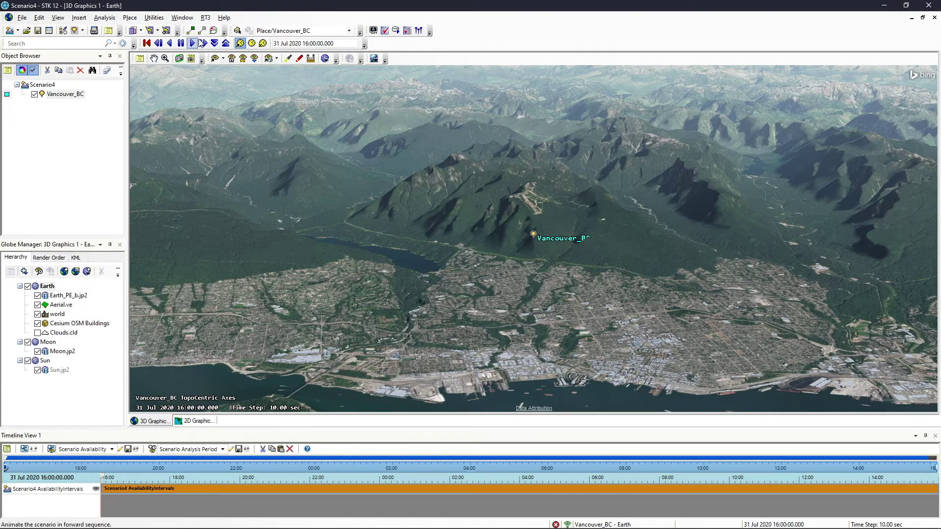
Insert a default aircraft into the scenario and close the object insertion dialog
{"action": "left_click", "coordinate": [76, 31]}
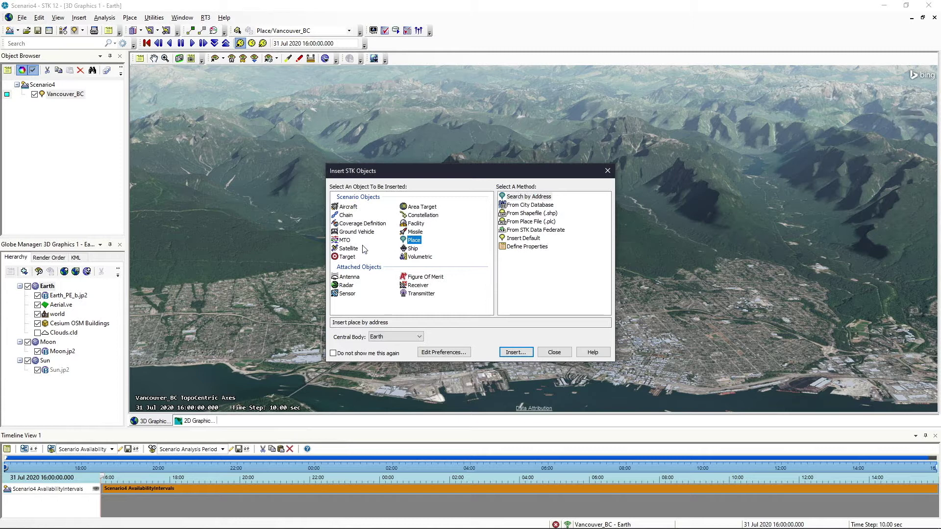
{"action": "left_click", "coordinate": [352, 208]}
{"action": "left_click", "coordinate": [524, 221]}
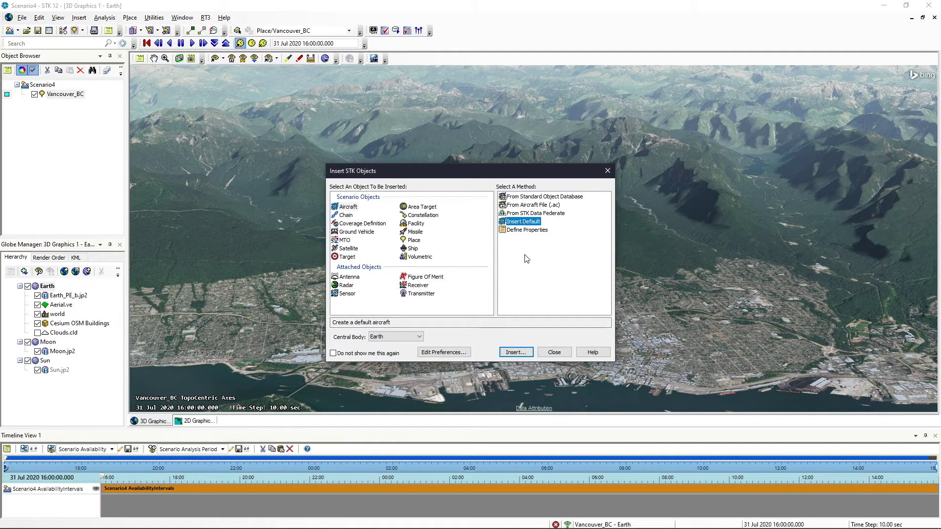
{"action": "left_click", "coordinate": [516, 353]}
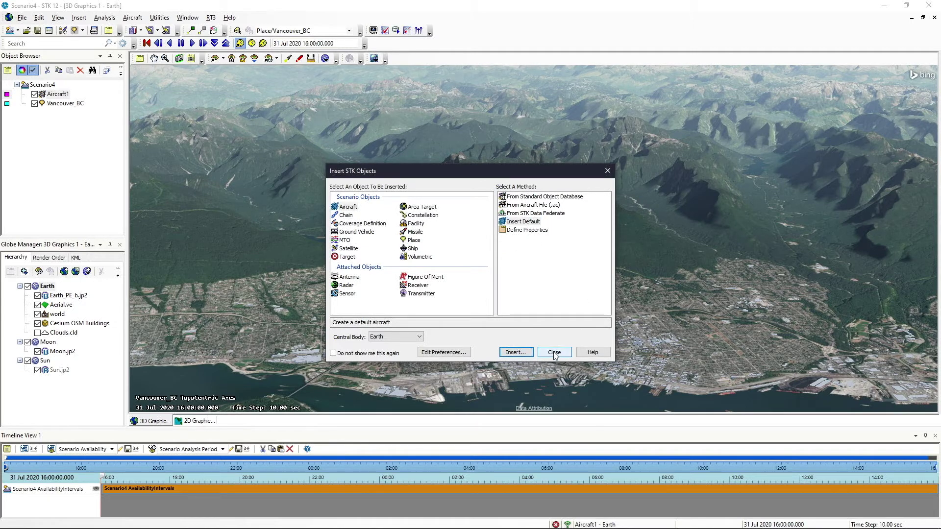
{"action": "left_click", "coordinate": [554, 353]}
Sketch a four-point route for Aircraft1 past Vancouver's downtown buildings with 3D object editing and accept it
{"action": "left_click_drag", "start_coordinate": [536, 374], "coordinate": [528, 357]}
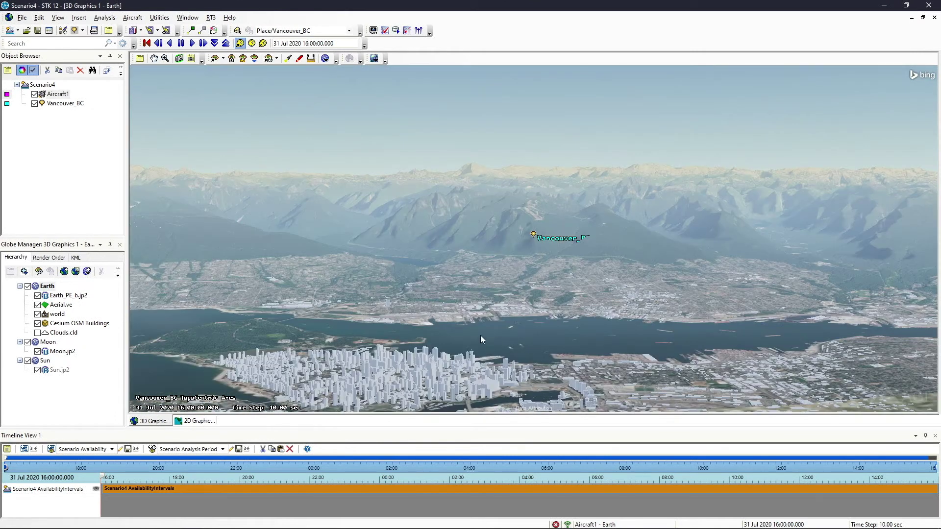
{"action": "left_click_drag", "start_coordinate": [481, 336], "coordinate": [583, 364]}
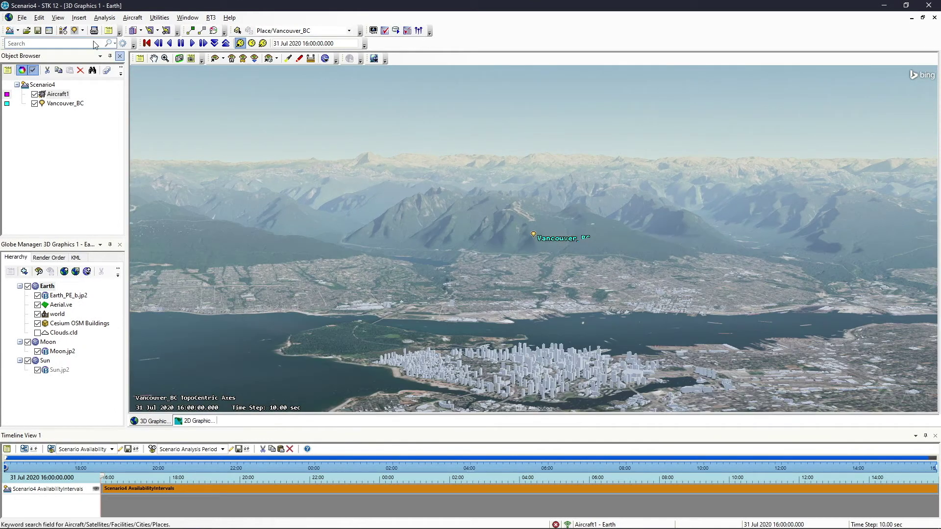
{"action": "left_click", "coordinate": [267, 30]}
{"action": "left_click", "coordinate": [272, 40]}
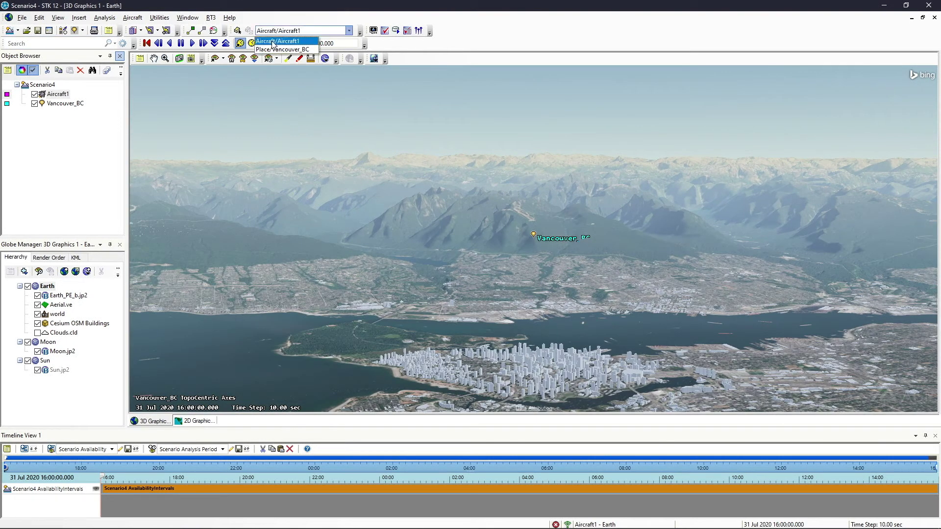
{"action": "left_click", "coordinate": [236, 30]}
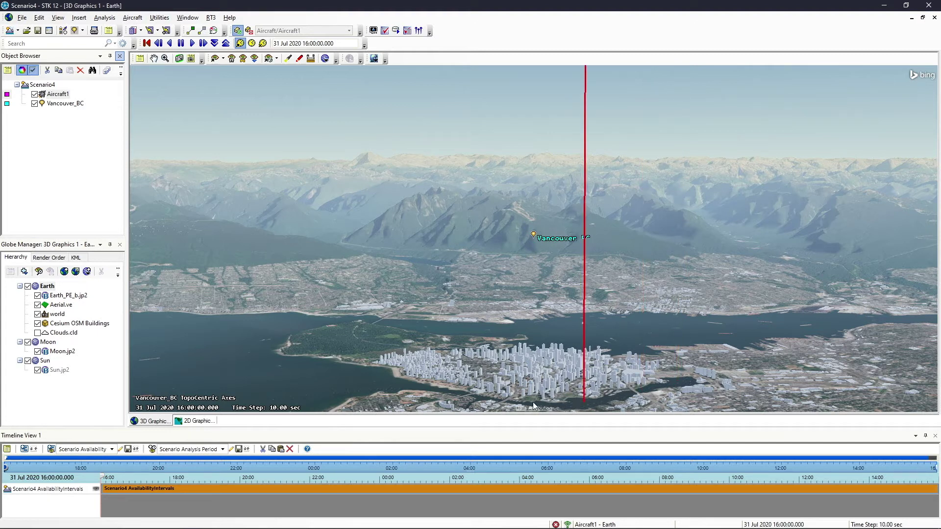
{"action": "left_click", "coordinate": [238, 31]}
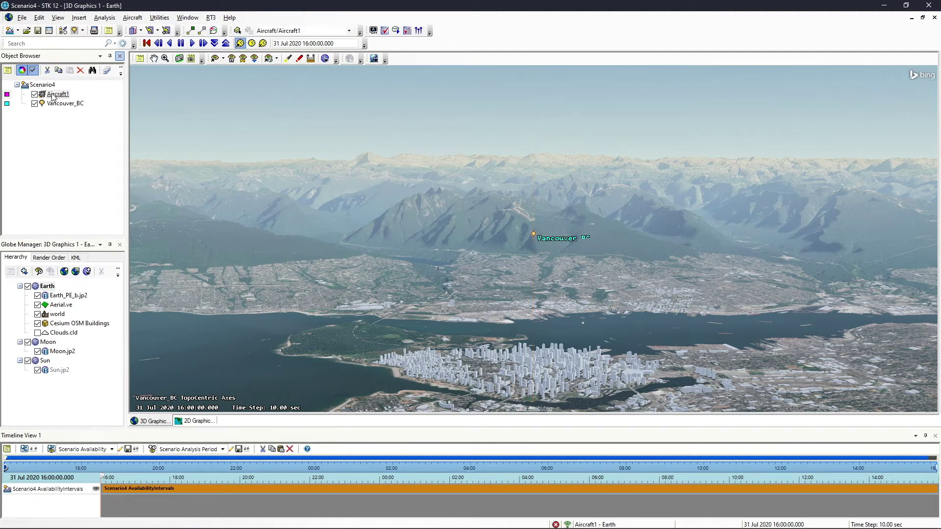
Set the altitude of all Aircraft1 route points to 0 km
{"action": "double_click", "coordinate": [55, 94]}
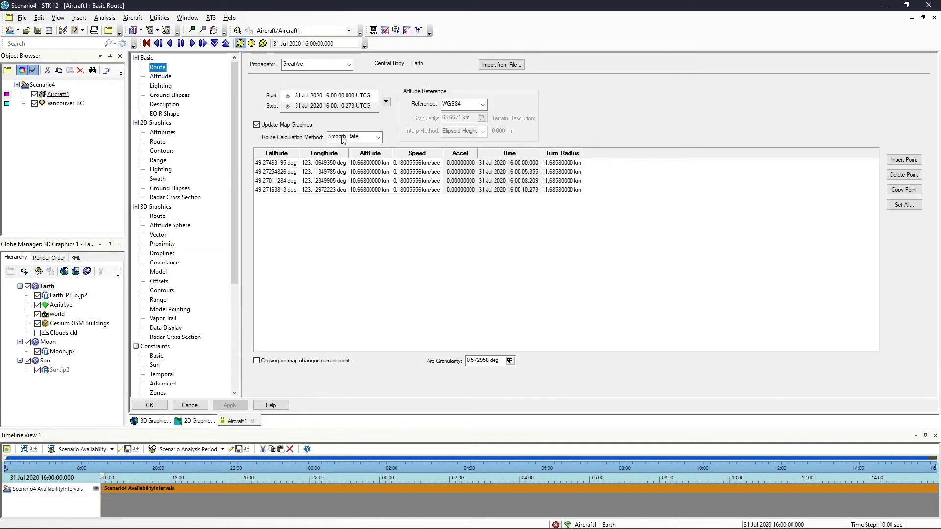
{"action": "left_click", "coordinate": [899, 205]}
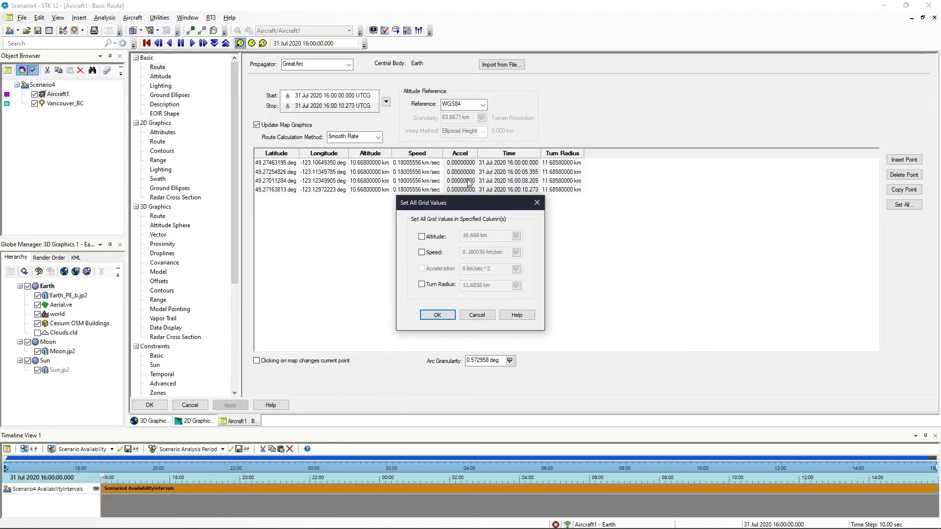
{"action": "left_click", "coordinate": [423, 237]}
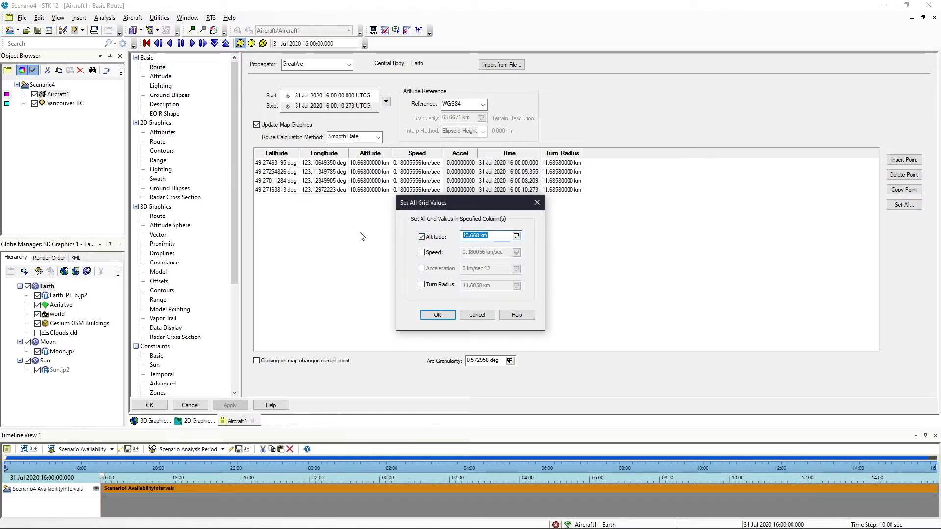
{"action": "left_click", "coordinate": [438, 315]}
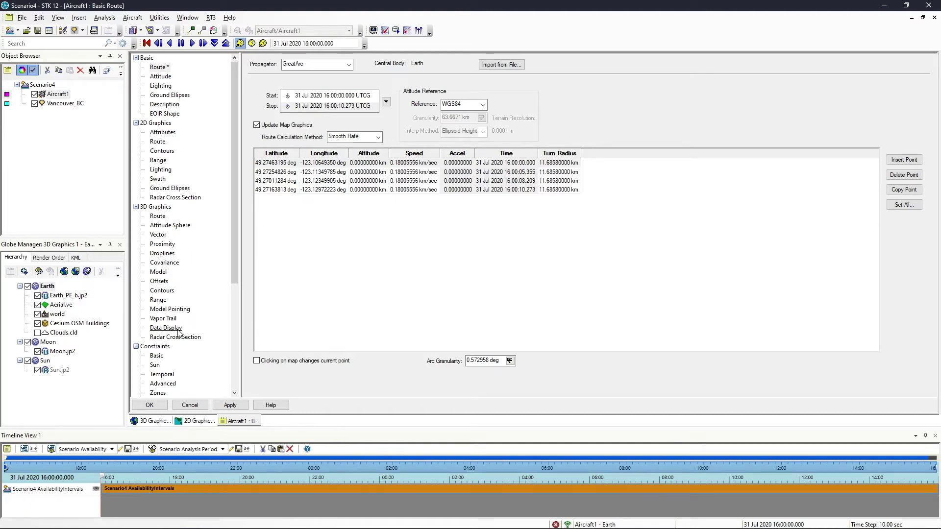
Enable the 3DTiles Mask in Aircraft1's basic constraints, apply the changes, and close its properties
{"action": "scroll", "coordinate": [178, 333], "scroll_direction": "down", "scroll_amount": 2}
{"action": "left_click", "coordinate": [158, 301]}
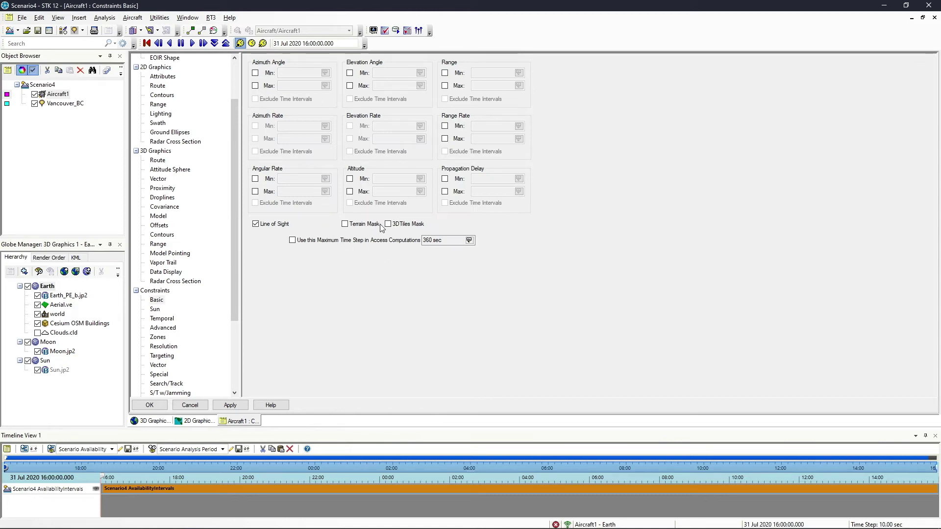
{"action": "left_click", "coordinate": [230, 406]}
{"action": "left_click", "coordinate": [150, 406]}
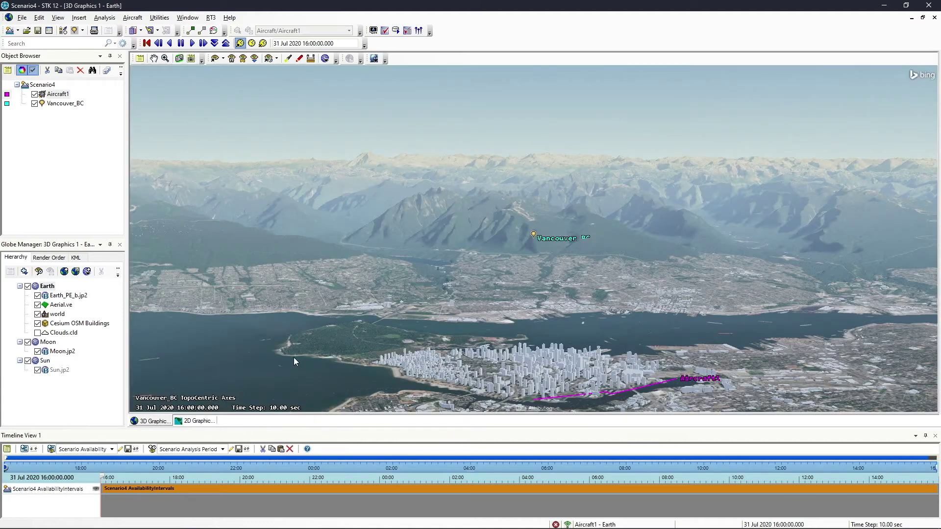
Check Vancouver_BC's basic constraints and compute access from Vancouver_BC to Aircraft1
{"action": "left_click_drag", "start_coordinate": [491, 348], "coordinate": [471, 335]}
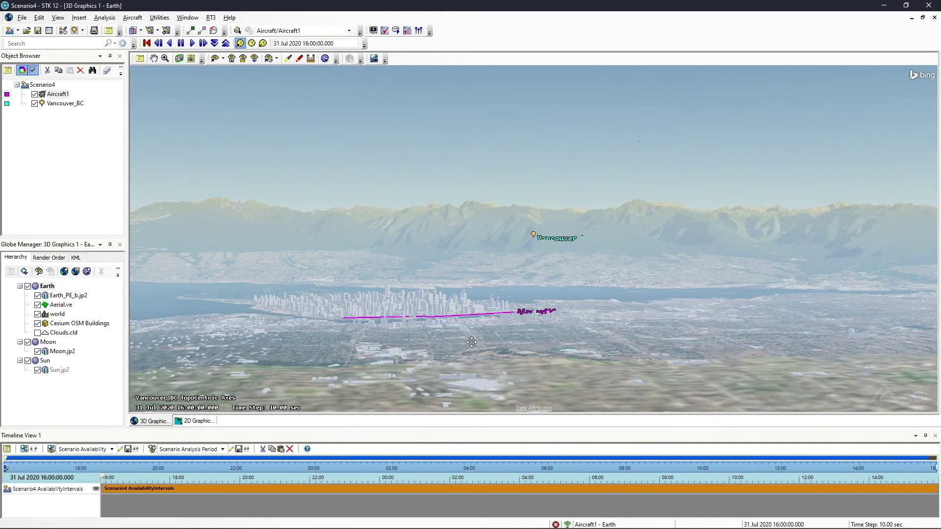
{"action": "left_click_drag", "start_coordinate": [407, 315], "coordinate": [402, 324]}
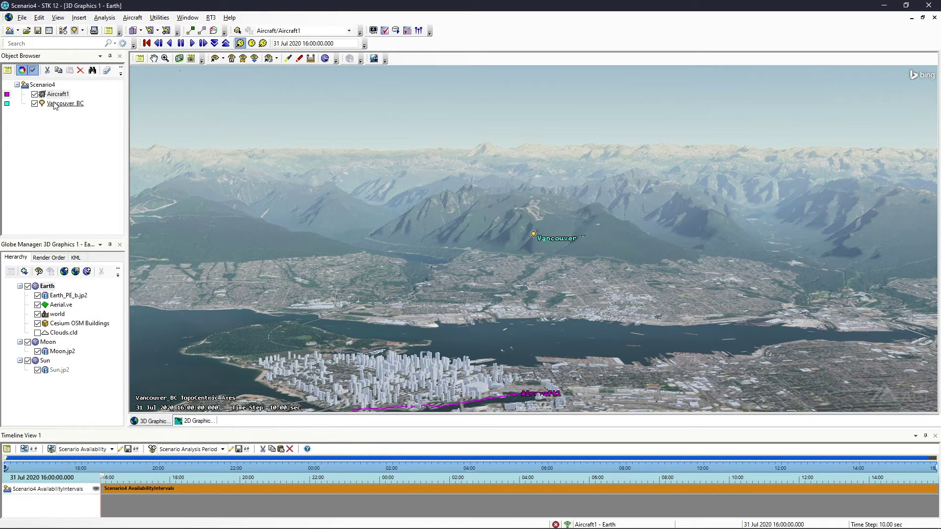
{"action": "left_click", "coordinate": [54, 104]}
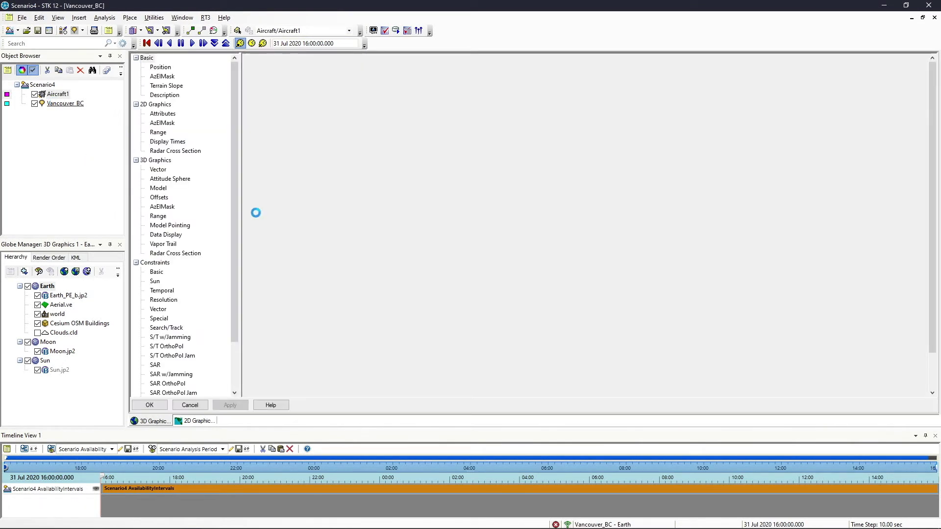
{"action": "left_click", "coordinate": [158, 273]}
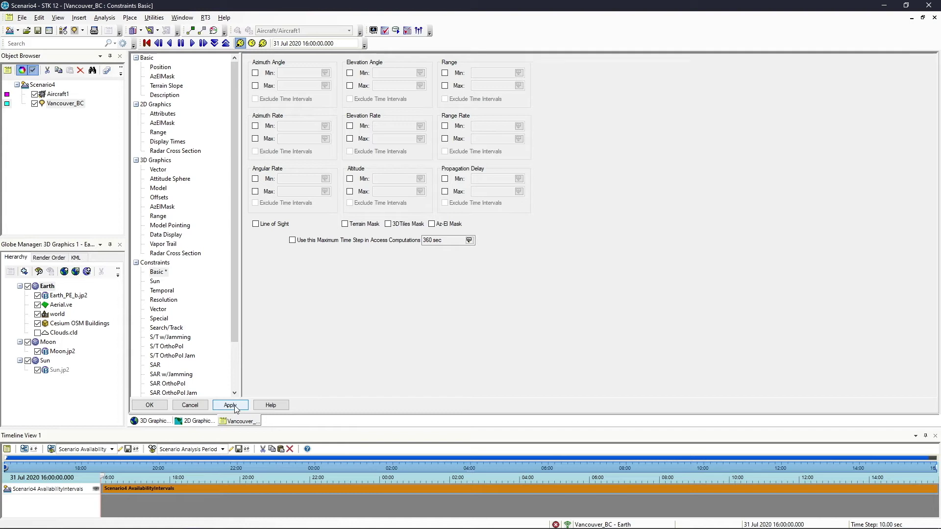
{"action": "left_click", "coordinate": [156, 423]}
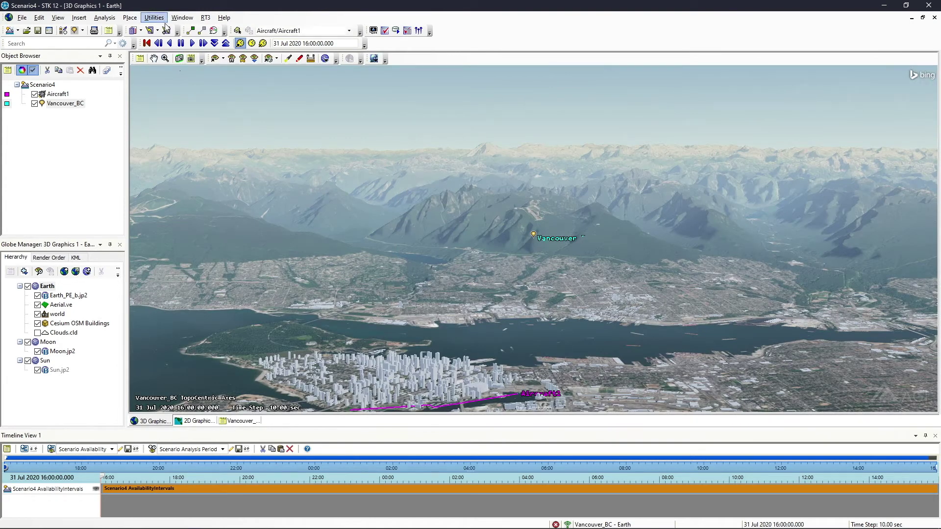
{"action": "left_click", "coordinate": [190, 30]}
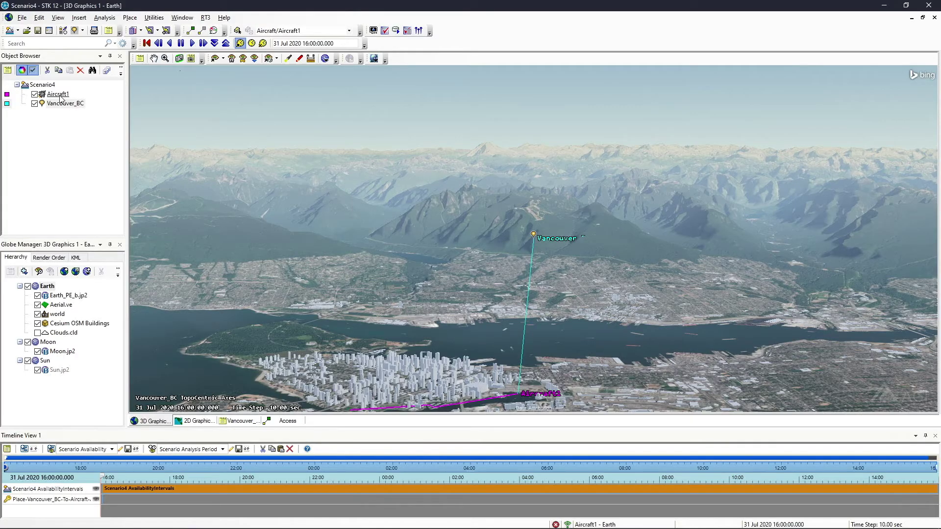
Zoom the 3D view to Aircraft1 and frame it from a low side angle with the buildings and the access line
{"action": "right_click", "coordinate": [61, 98]}
{"action": "left_click", "coordinate": [80, 109]}
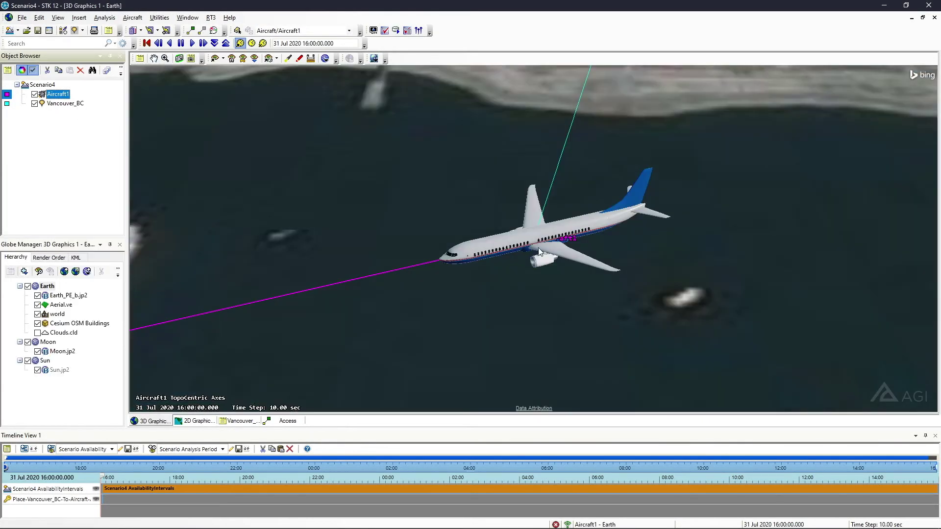
{"action": "left_click_drag", "start_coordinate": [539, 248], "coordinate": [555, 198]}
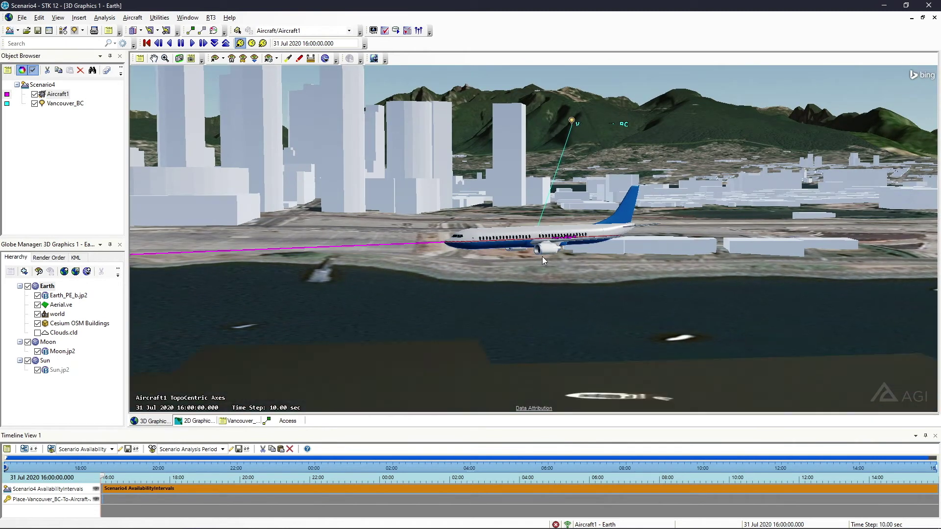
{"action": "mouse_move", "coordinate": [542, 256]}
{"action": "left_mouse_down"}
{"action": "mouse_move", "coordinate": [533, 252]}
{"action": "mouse_move", "coordinate": [542, 241]}
{"action": "mouse_move", "coordinate": [534, 246]}
{"action": "left_mouse_up"}
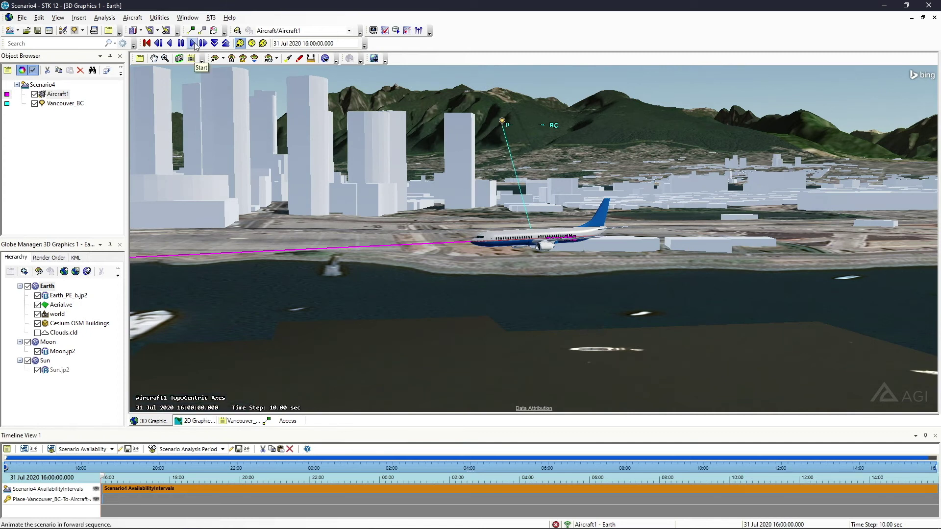
Reduce the animation time step to 0.10 sec, play the aircraft's flight past the buildings, and reset the animation
{"action": "left_click", "coordinate": [214, 44]}
{"action": "left_click", "coordinate": [213, 43]}
{"action": "left_click", "coordinate": [213, 43]}
{"action": "left_click", "coordinate": [213, 44]}
{"action": "left_click", "coordinate": [213, 44]}
{"action": "left_click", "coordinate": [213, 43]}
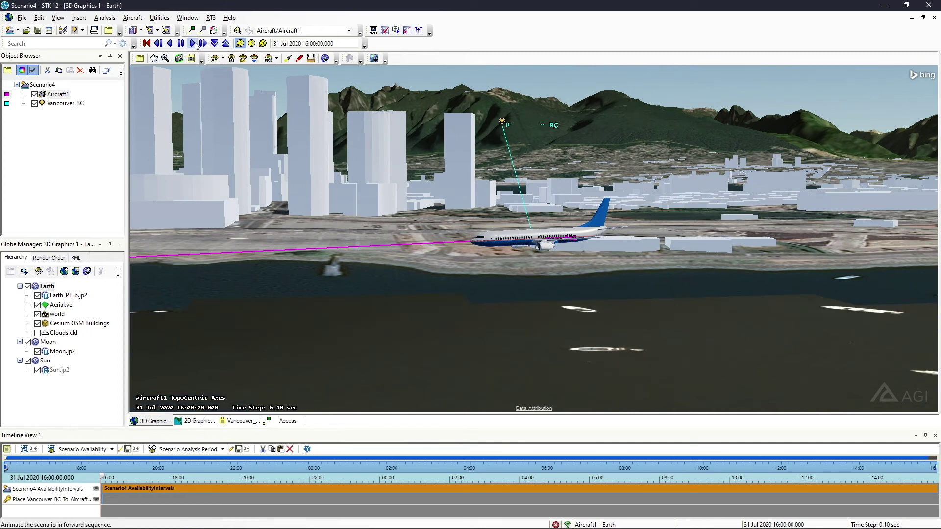
{"action": "left_click", "coordinate": [194, 43]}
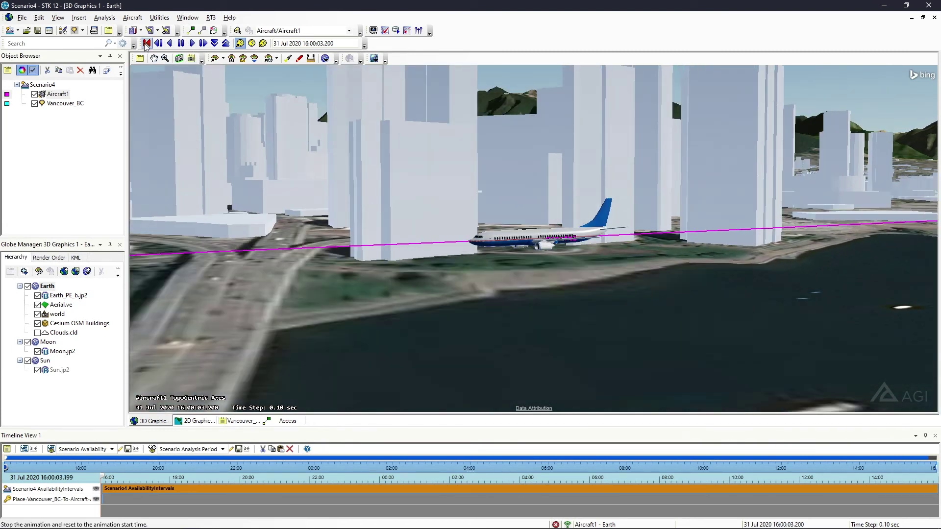
{"action": "left_click", "coordinate": [146, 43]}
Lower the time step to 0.001 sec, play the animation, raise the step to 0.005 sec, and pause at 16:00:00.500
{"action": "left_click", "coordinate": [214, 43]}
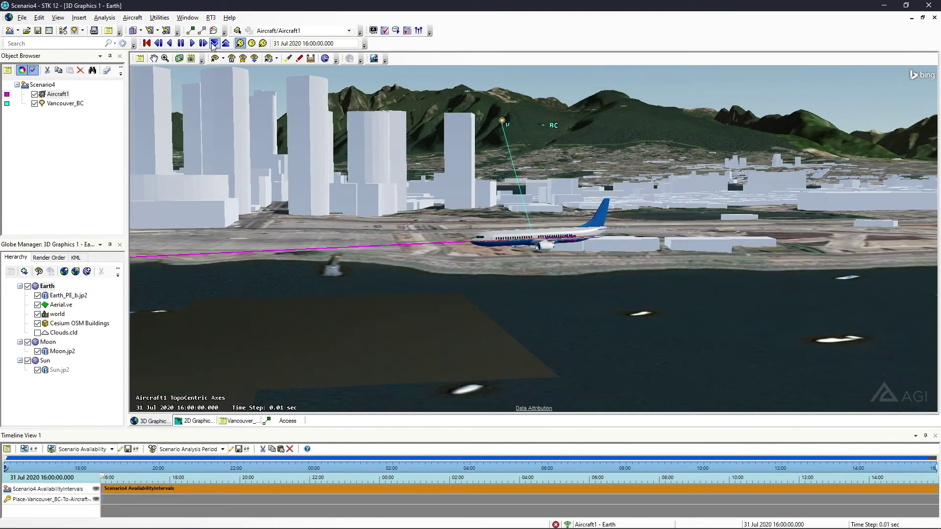
{"action": "left_click", "coordinate": [215, 43]}
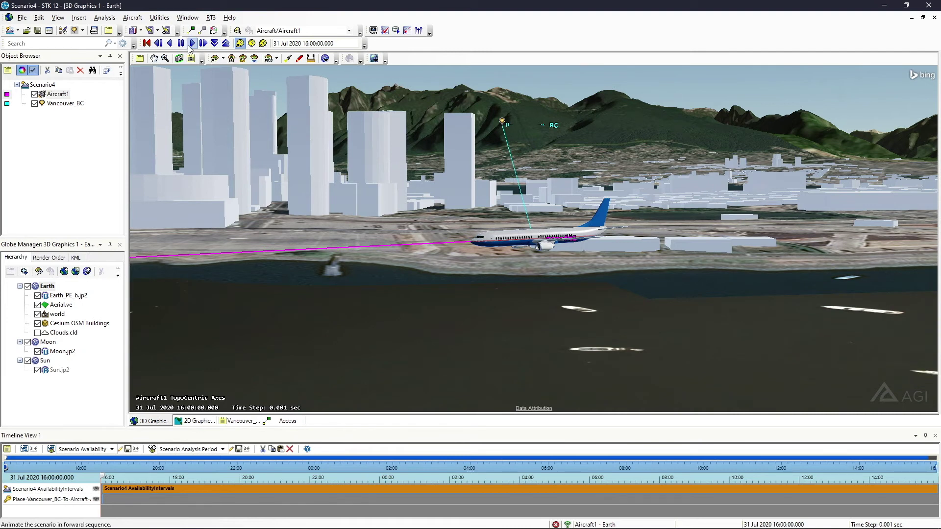
{"action": "left_click", "coordinate": [192, 44]}
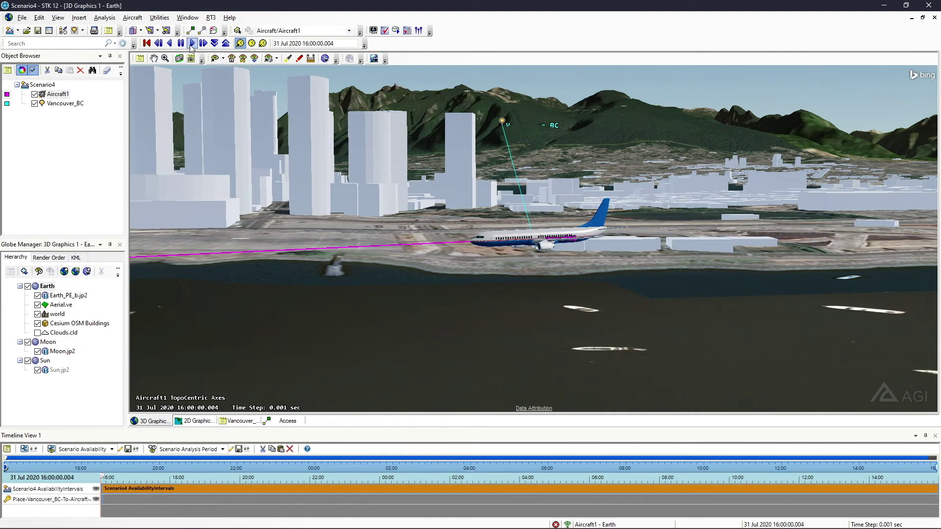
{"action": "left_click", "coordinate": [226, 43]}
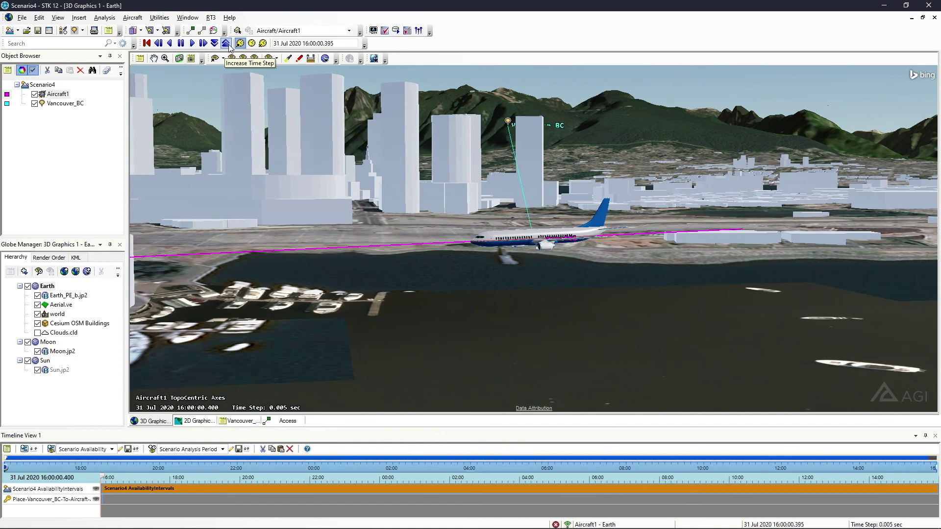
{"action": "left_click", "coordinate": [181, 43]}
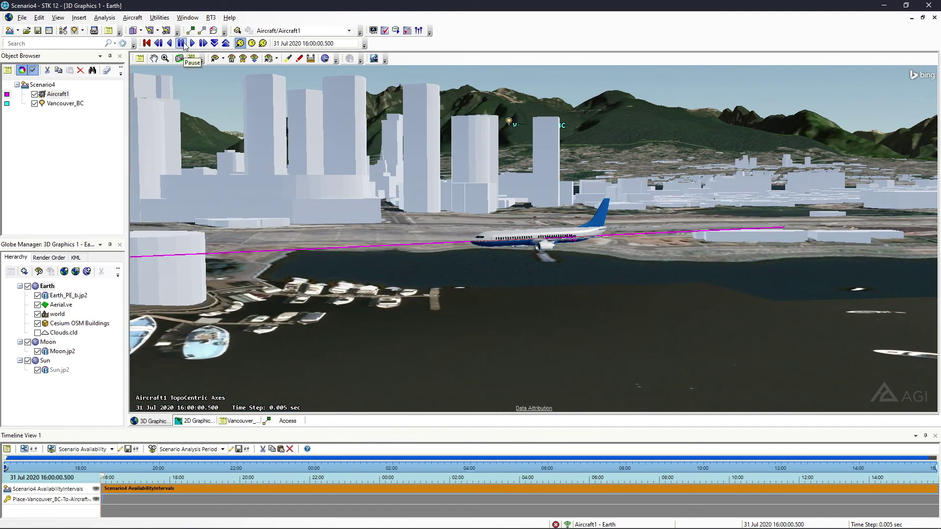